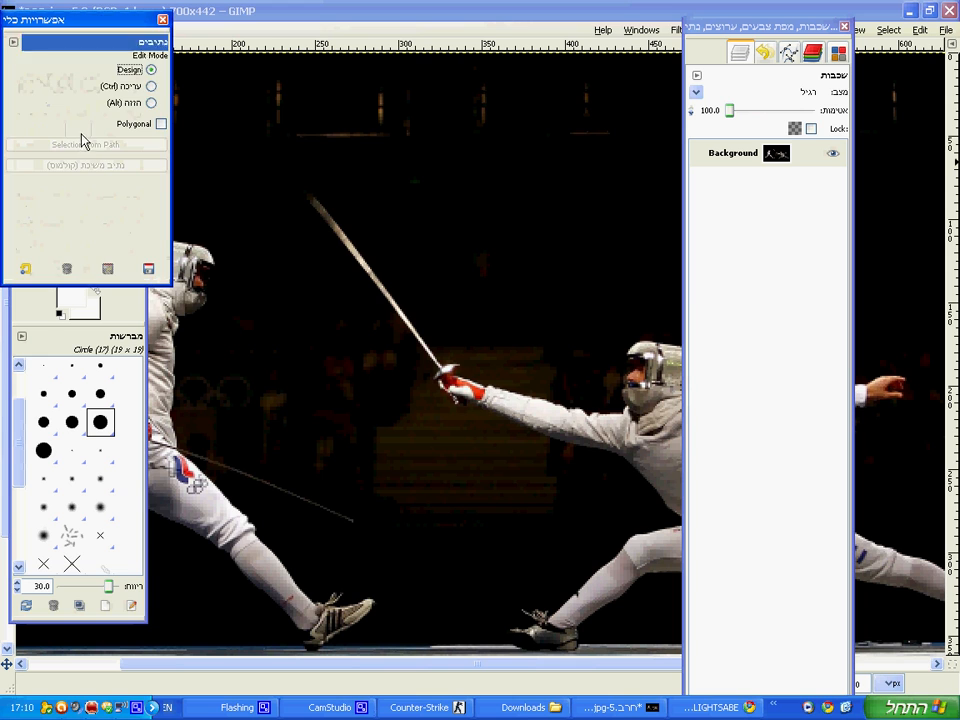
- Trace a closed four-point path tightly around the blade of the raised fencing sword and adjust its corner points
click(162, 20)
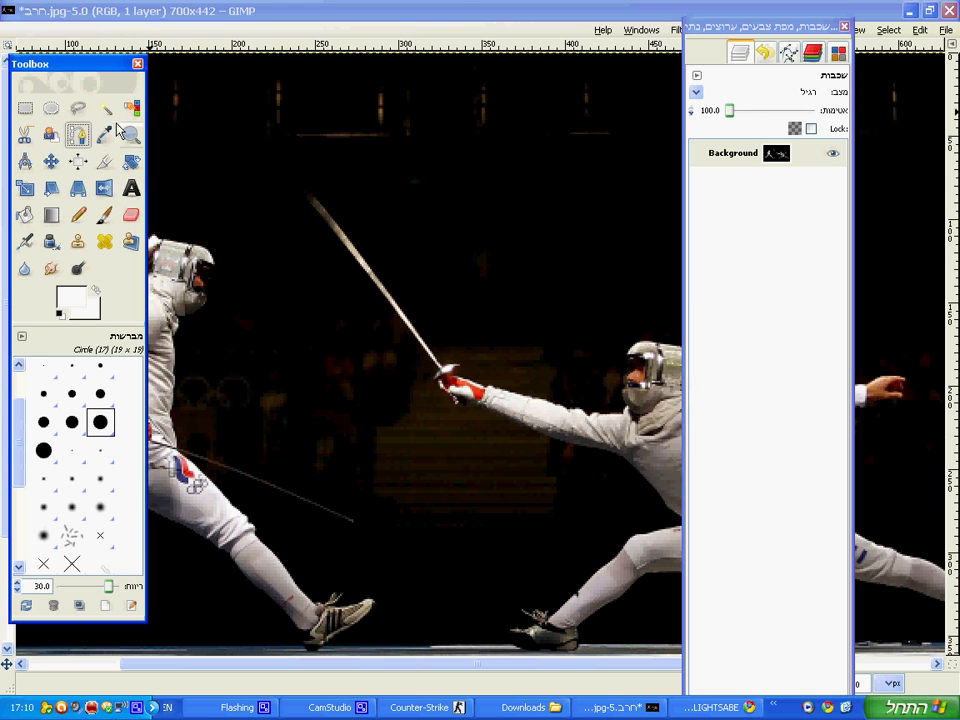
click(447, 363)
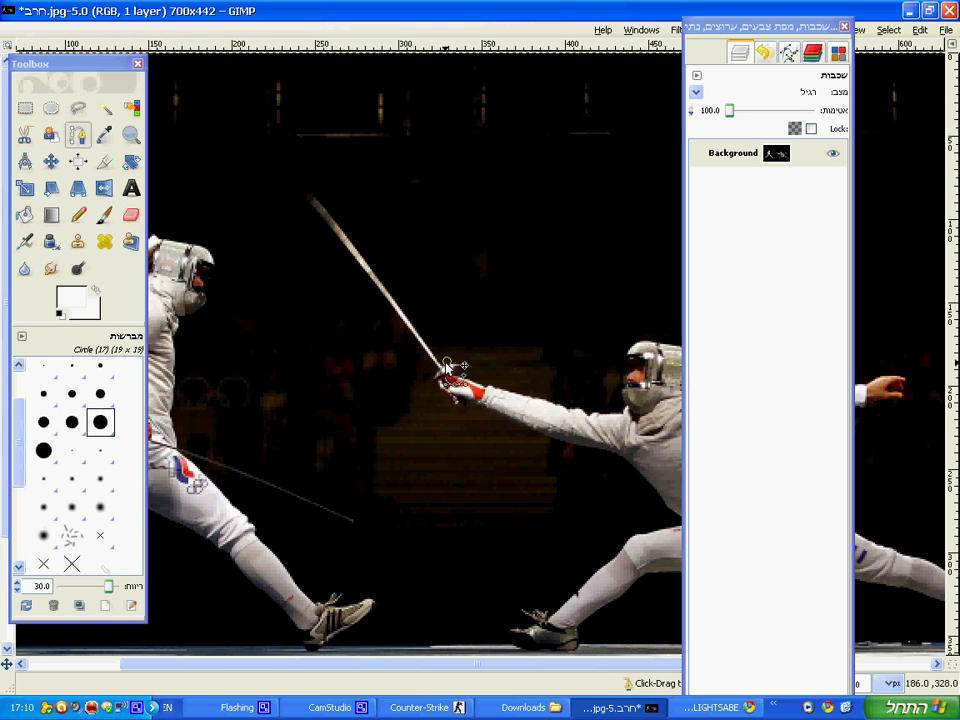
click(294, 191)
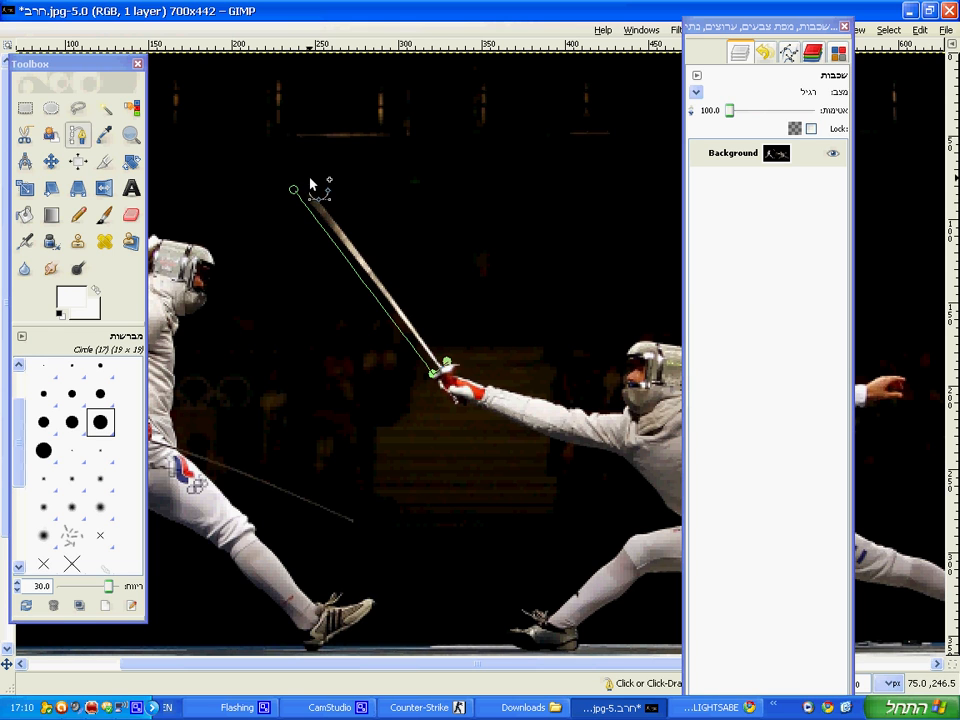
click(294, 190)
click(447, 360)
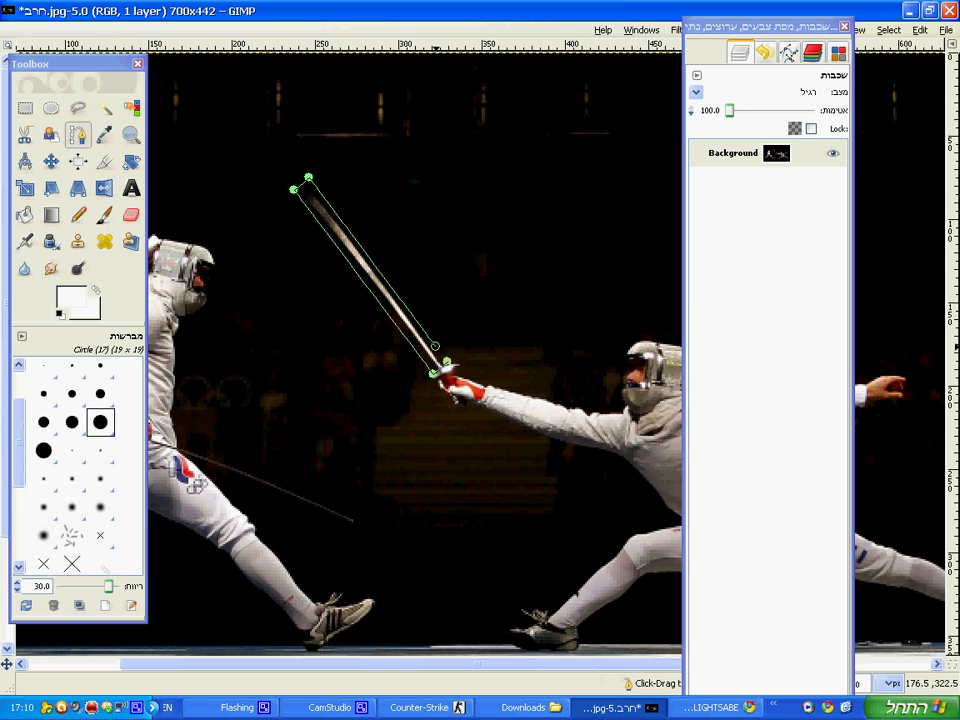
click(431, 375)
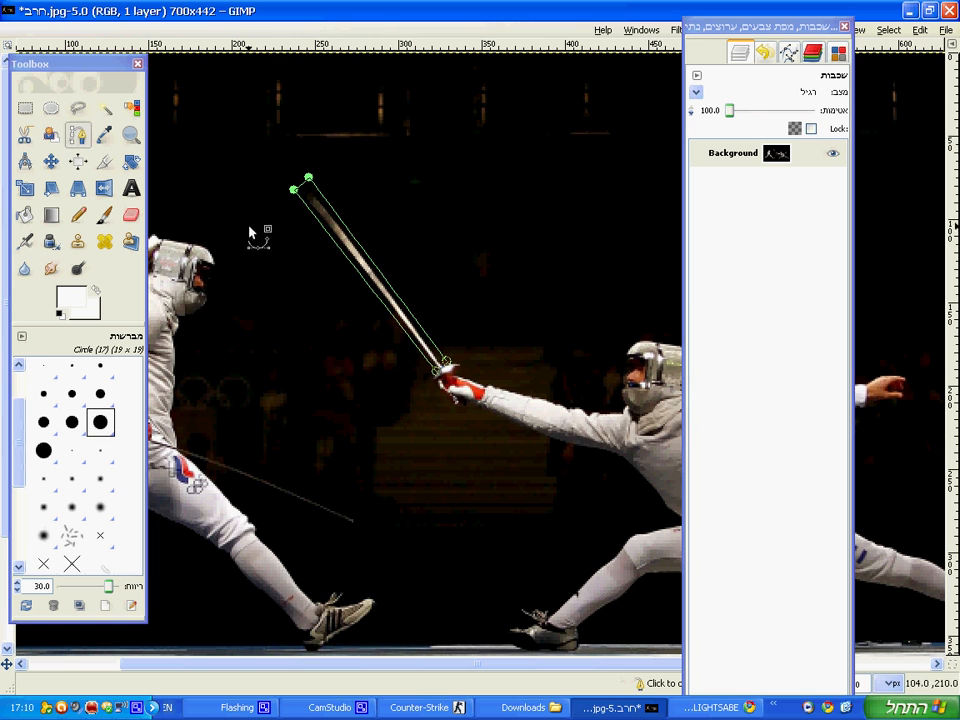
click(305, 181)
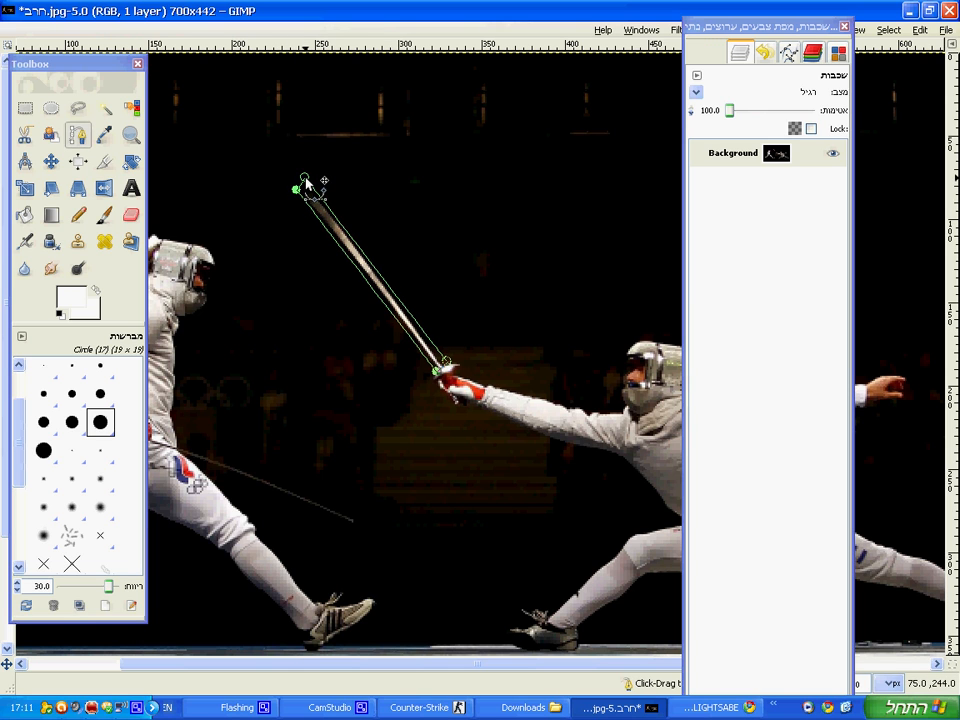
drag(305, 178, 309, 184)
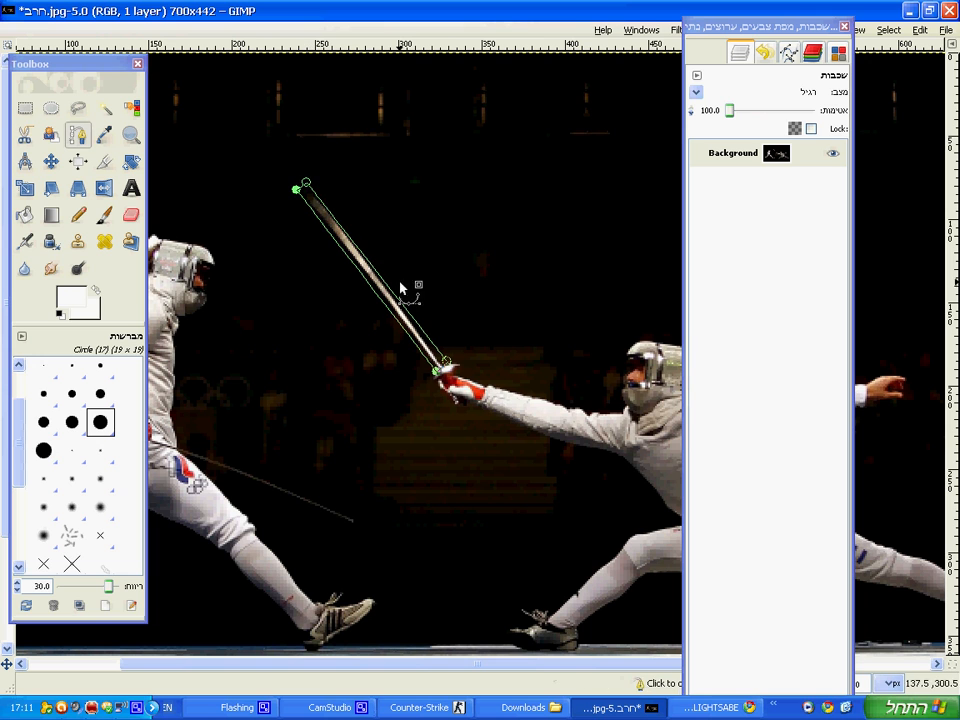
- Move the layers window off the menus and convert the sword path into a selection
drag(792, 28, 876, 291)
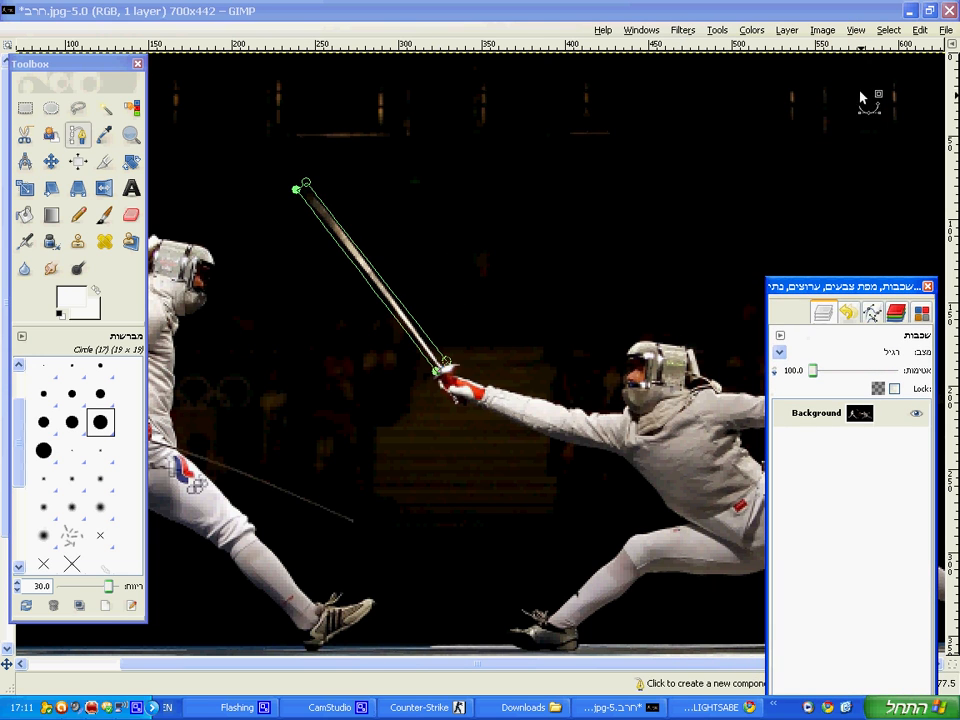
click(888, 30)
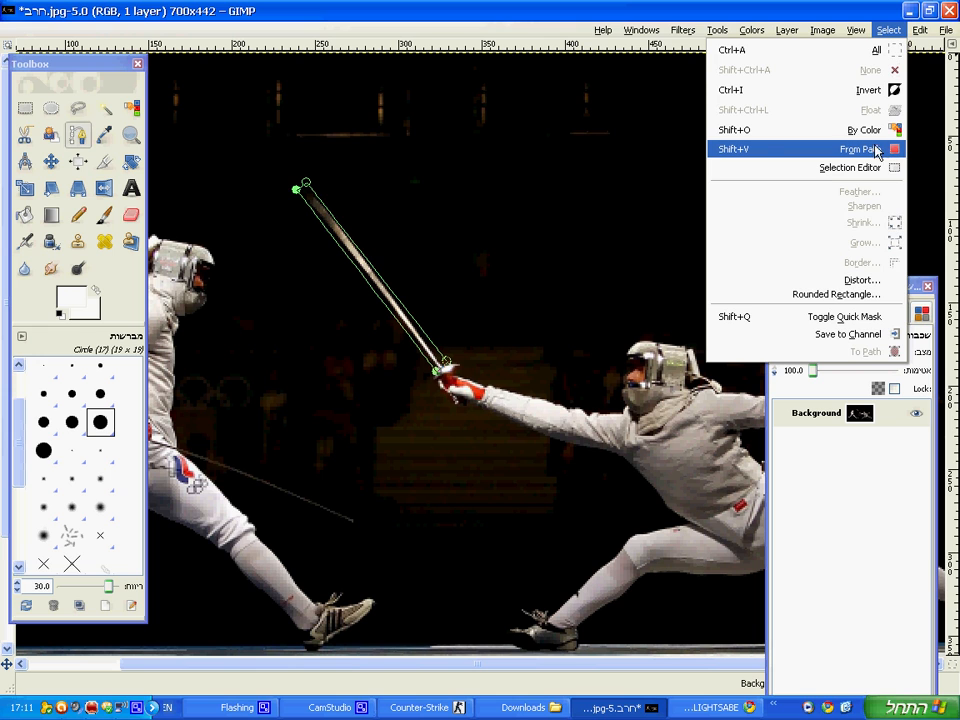
click(762, 151)
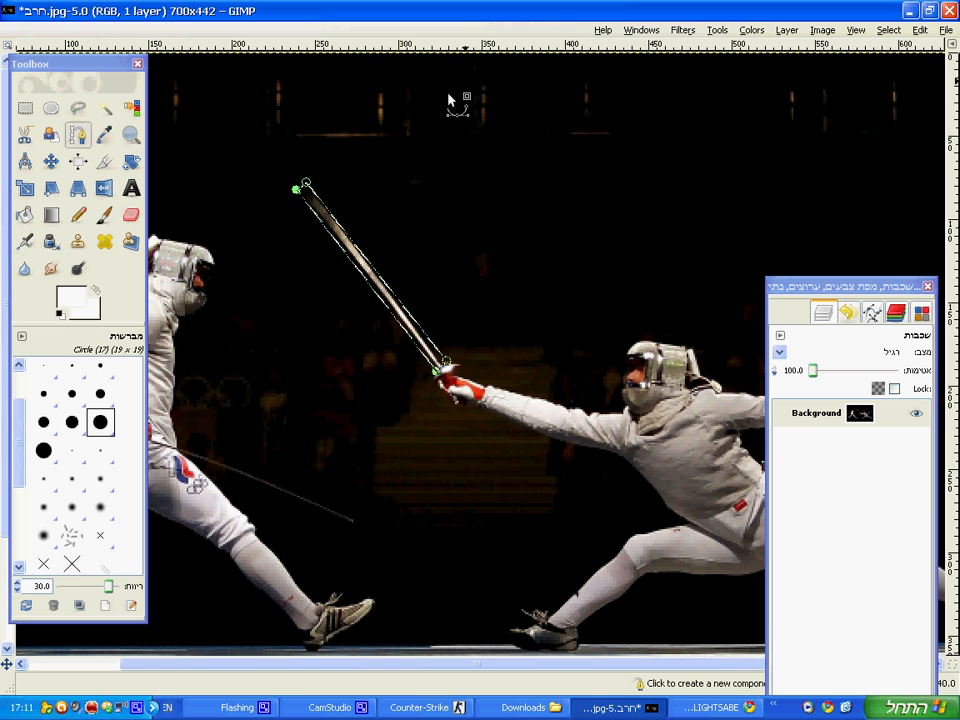
- Reset the foreground colour to black and add a new 700 × 442 px layer filled with the foreground colour
click(60, 315)
click(789, 30)
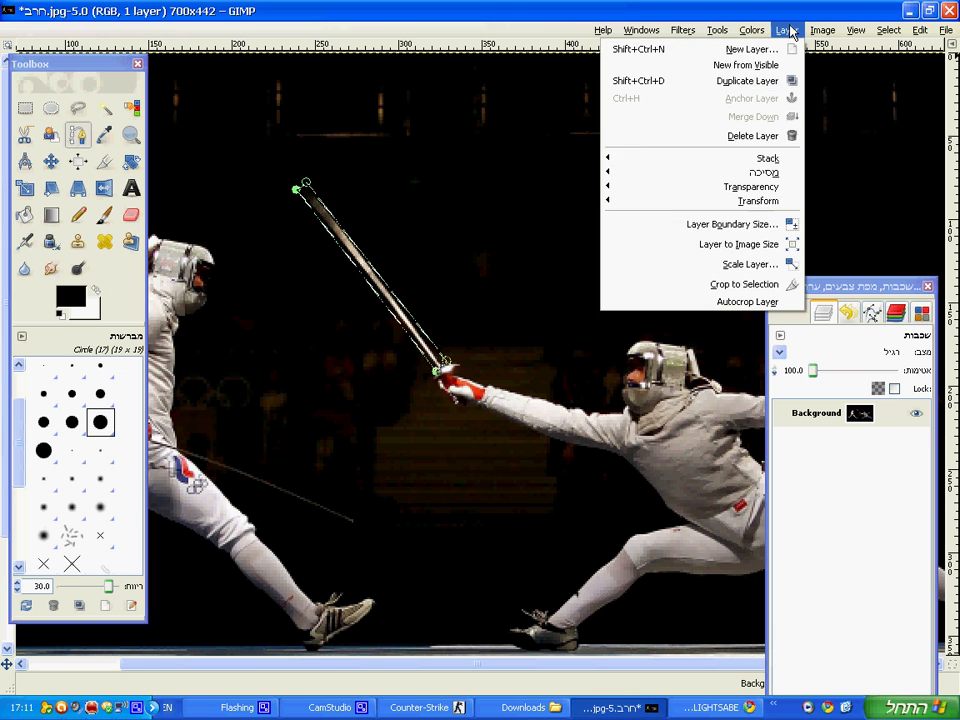
click(792, 52)
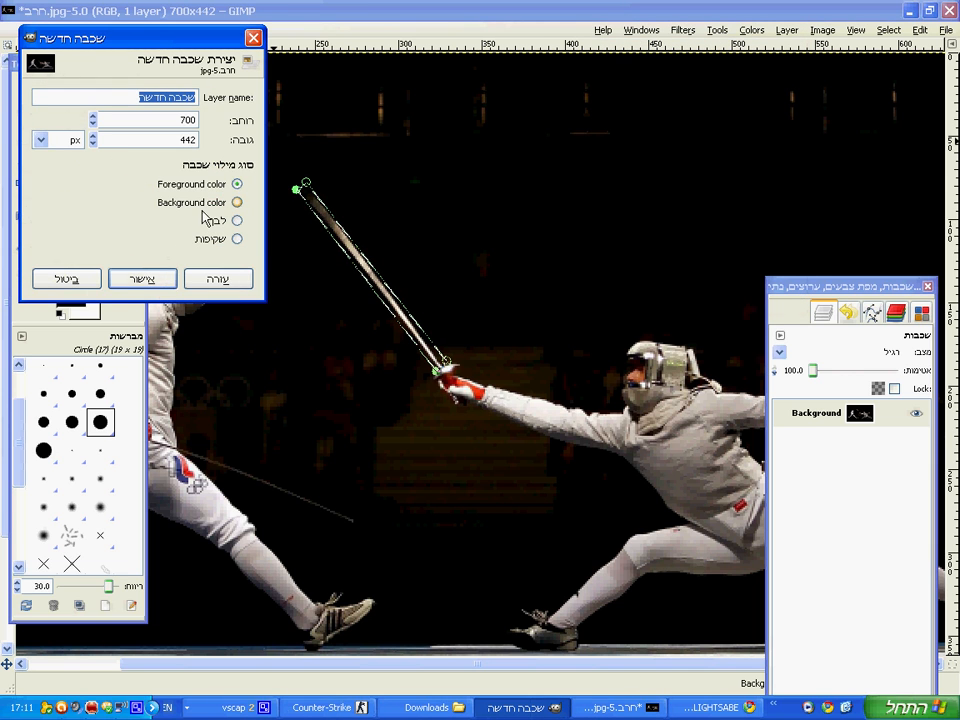
click(140, 280)
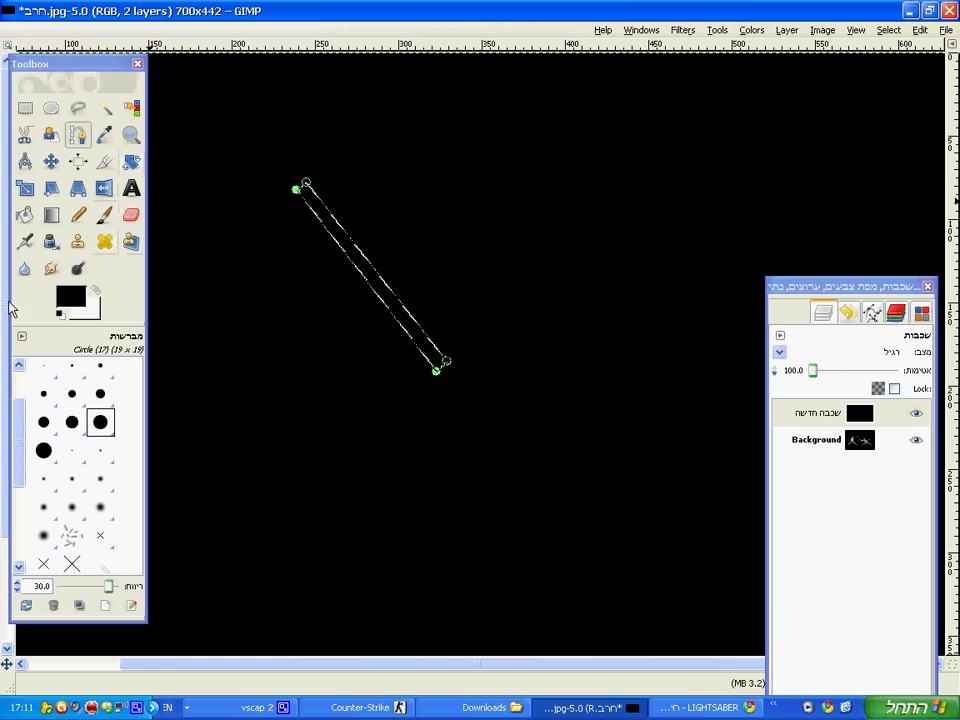
- Set the foreground colour to white and paint the whole blade-shaped selection with the Paintbrush on the new black layer
click(60, 295)
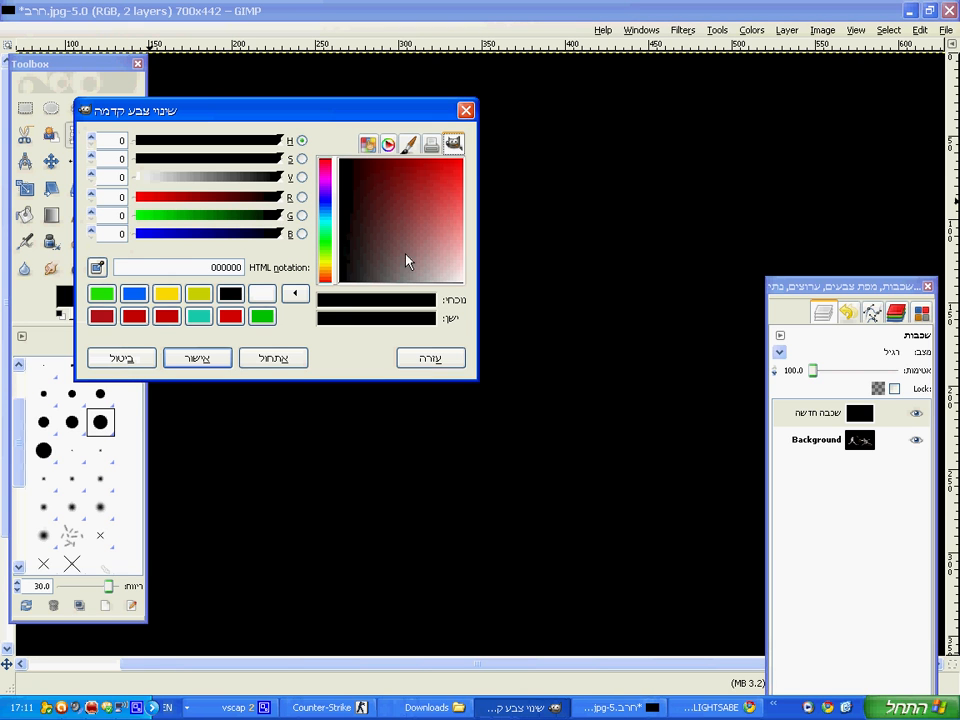
click(262, 293)
click(206, 362)
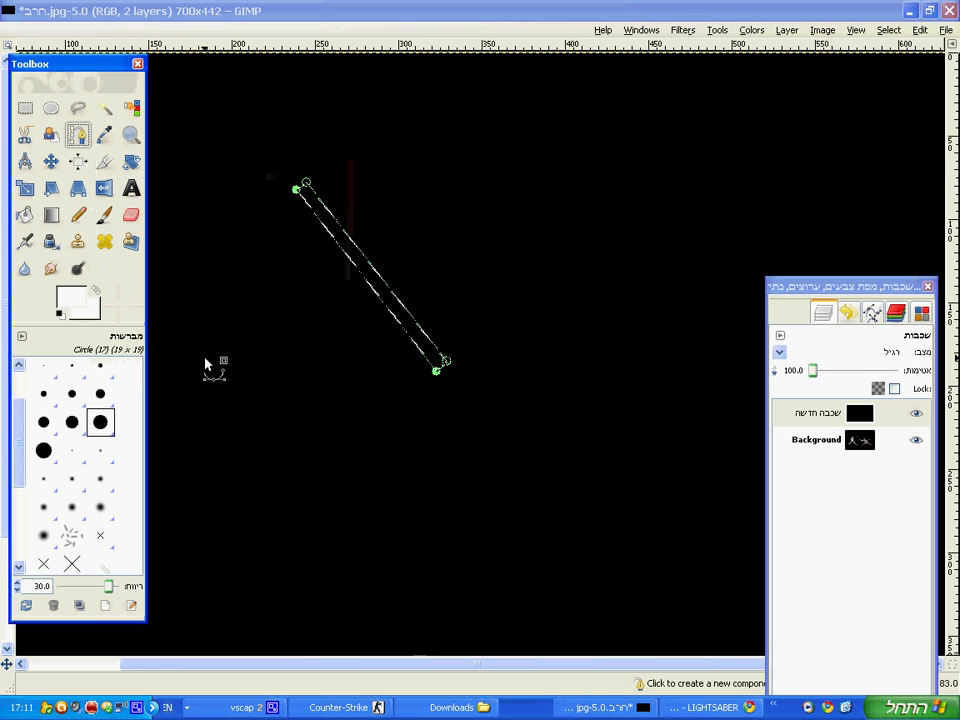
click(104, 214)
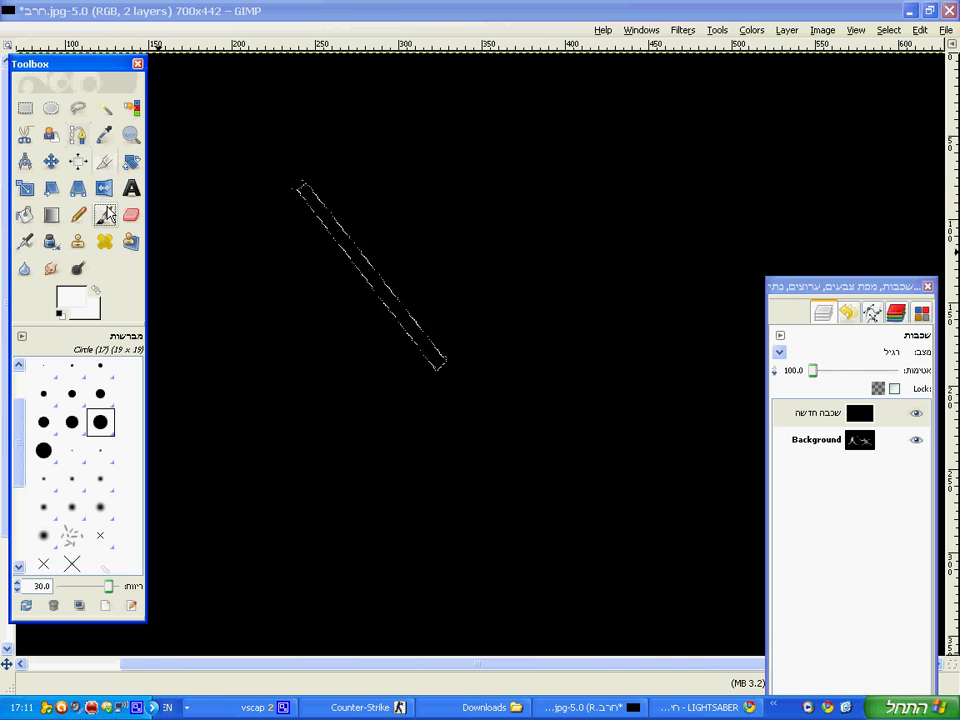
mouse_move(303, 188)
mouse_down()
mouse_move(336, 244)
mouse_move(402, 337)
mouse_move(360, 251)
mouse_move(408, 352)
mouse_move(456, 364)
mouse_up()
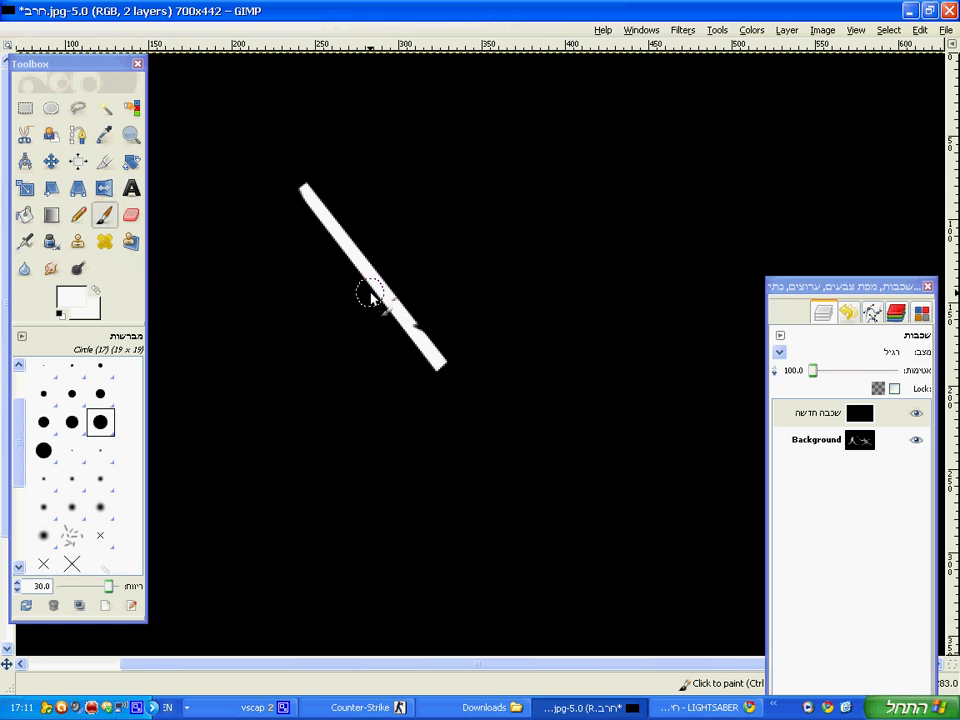
mouse_move(371, 296)
mouse_down()
mouse_move(422, 362)
mouse_move(429, 313)
mouse_move(433, 357)
mouse_up()
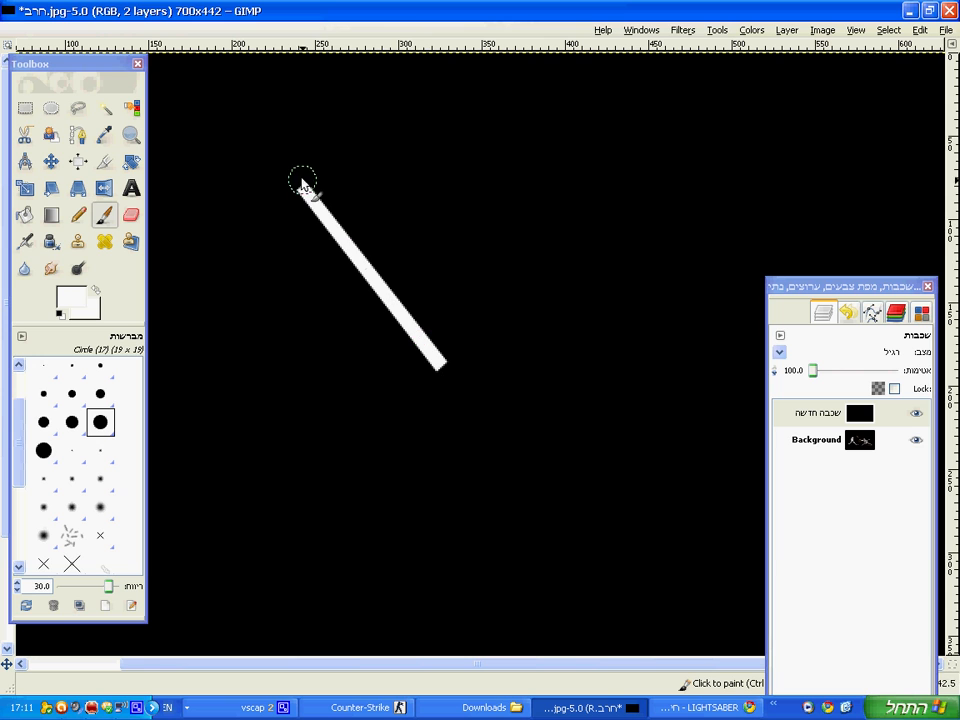
mouse_move(302, 182)
mouse_down()
mouse_move(357, 287)
mouse_move(441, 386)
mouse_up()
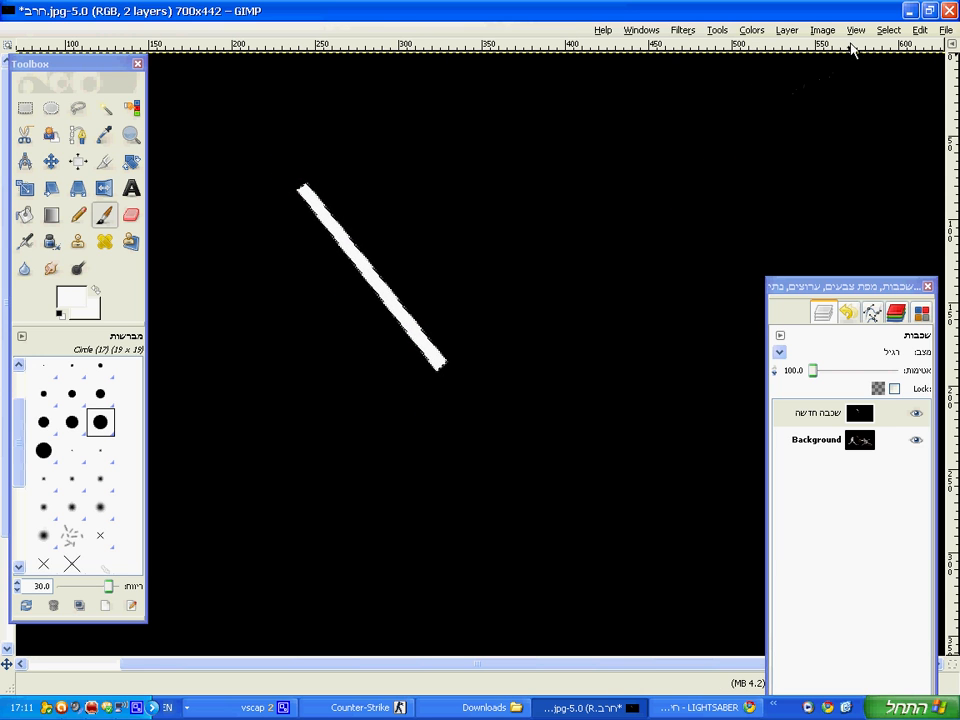
- Clear the selection and duplicate the painted blade layer twice
click(887, 30)
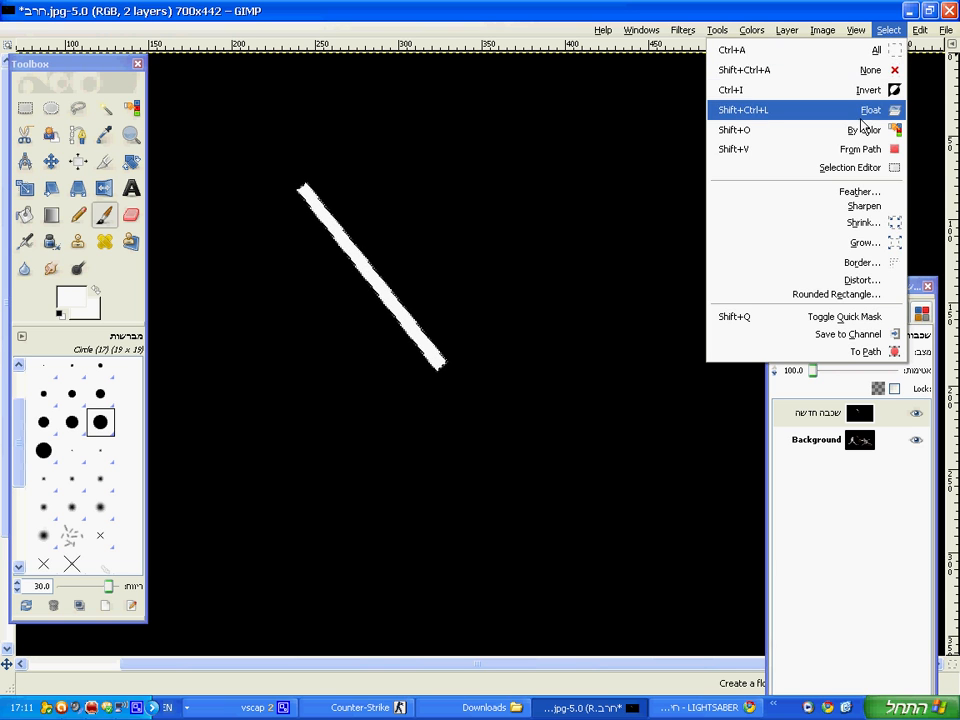
click(867, 71)
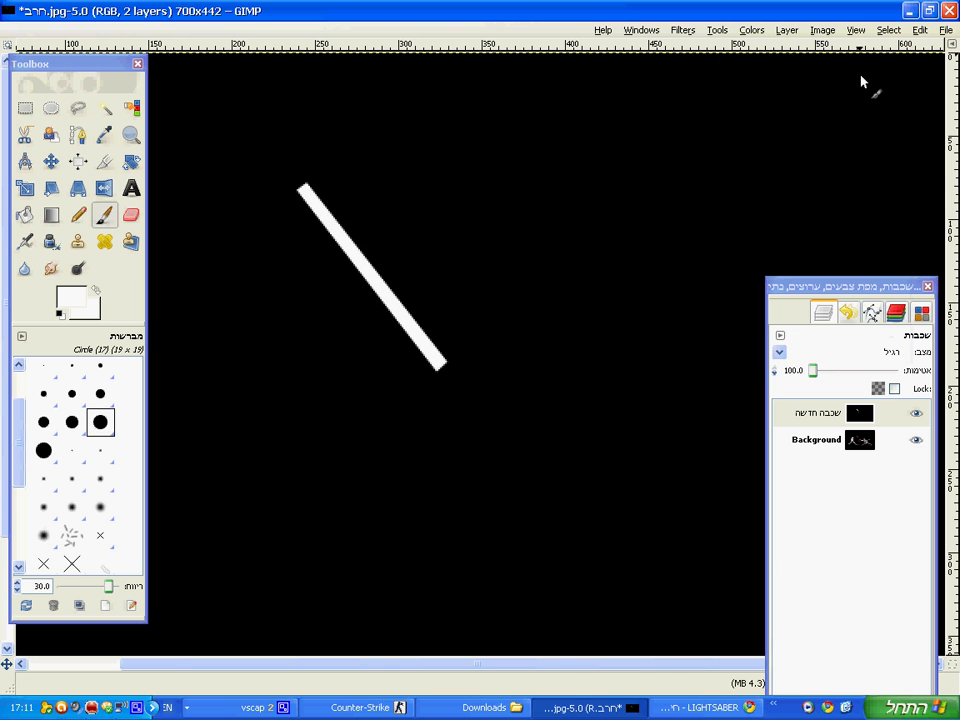
click(792, 33)
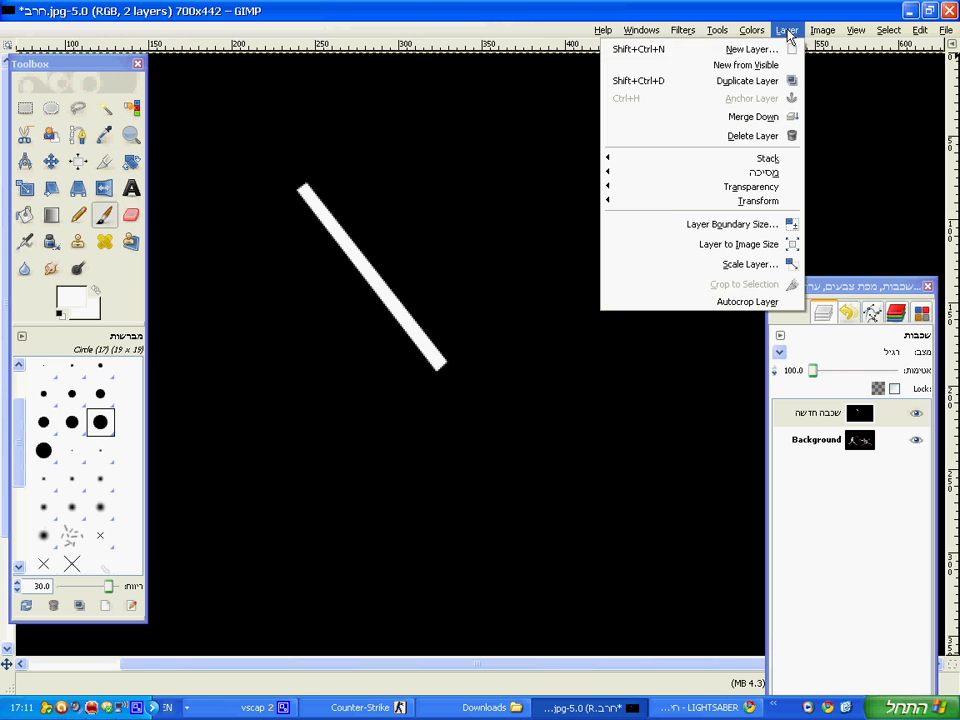
click(729, 90)
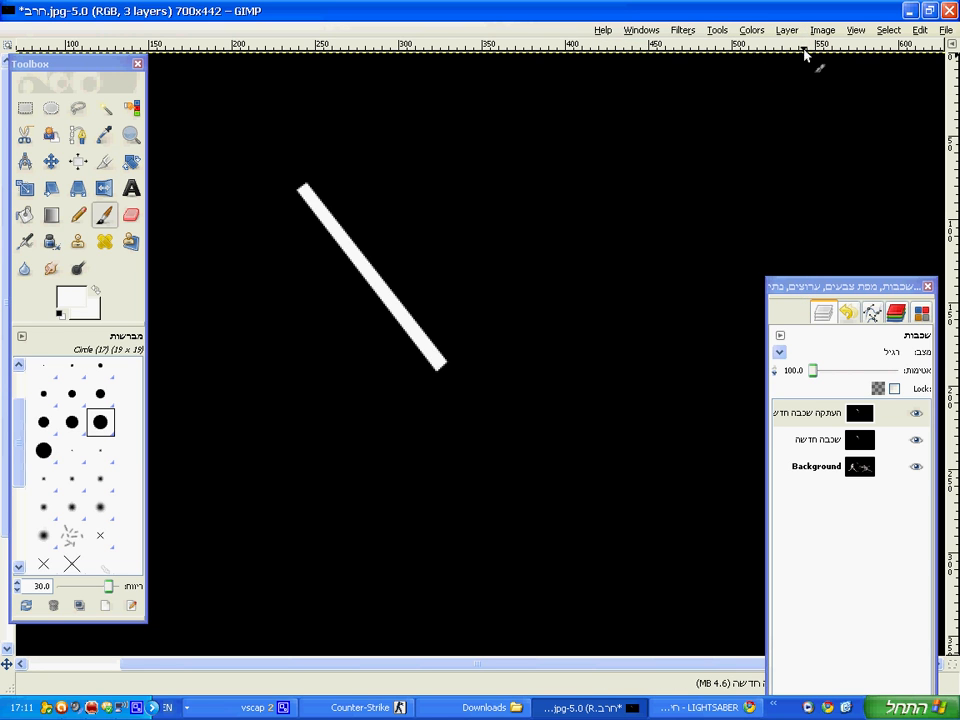
click(798, 33)
click(770, 80)
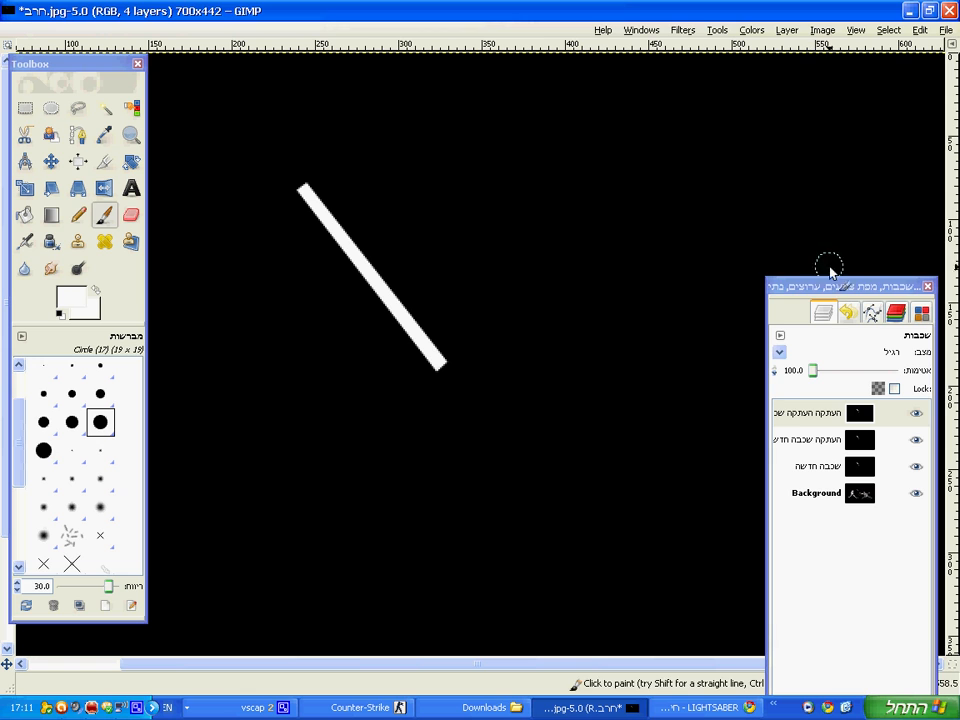
- Apply a 5 px RLE Gaussian Blur to the topmost blade copy and set that layer's mode to Addition (הוספה)
drag(845, 290, 855, 47)
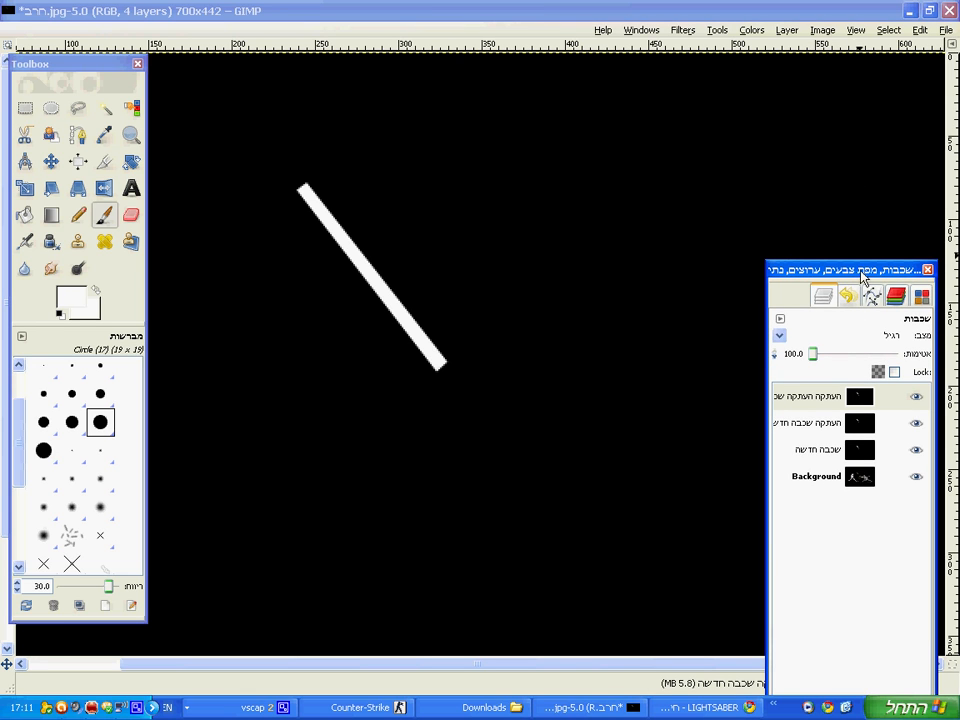
drag(859, 260, 864, 3)
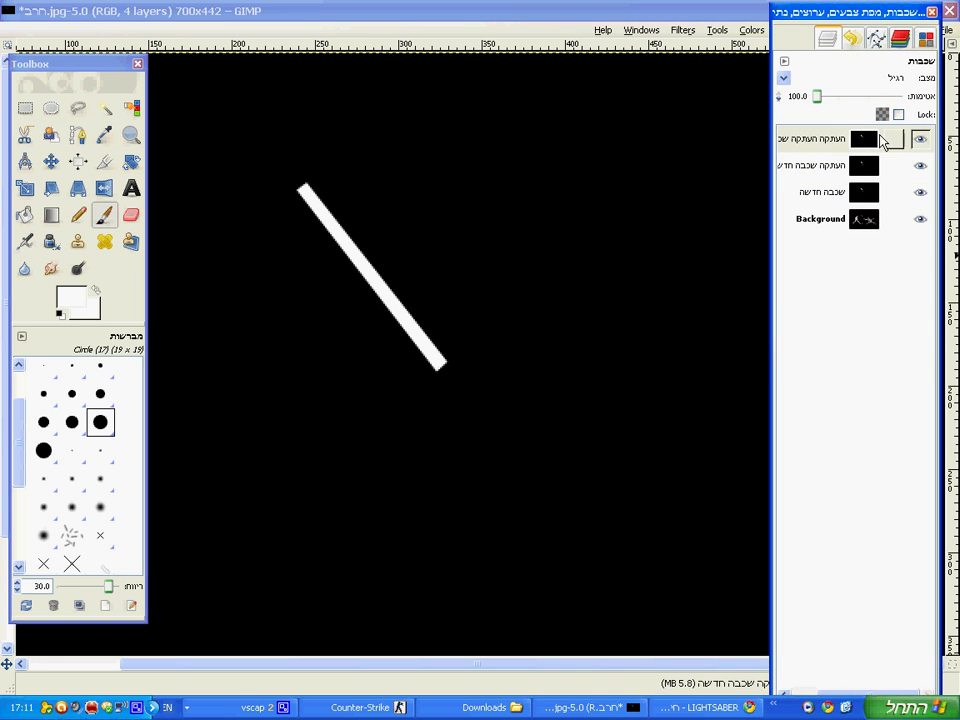
click(866, 146)
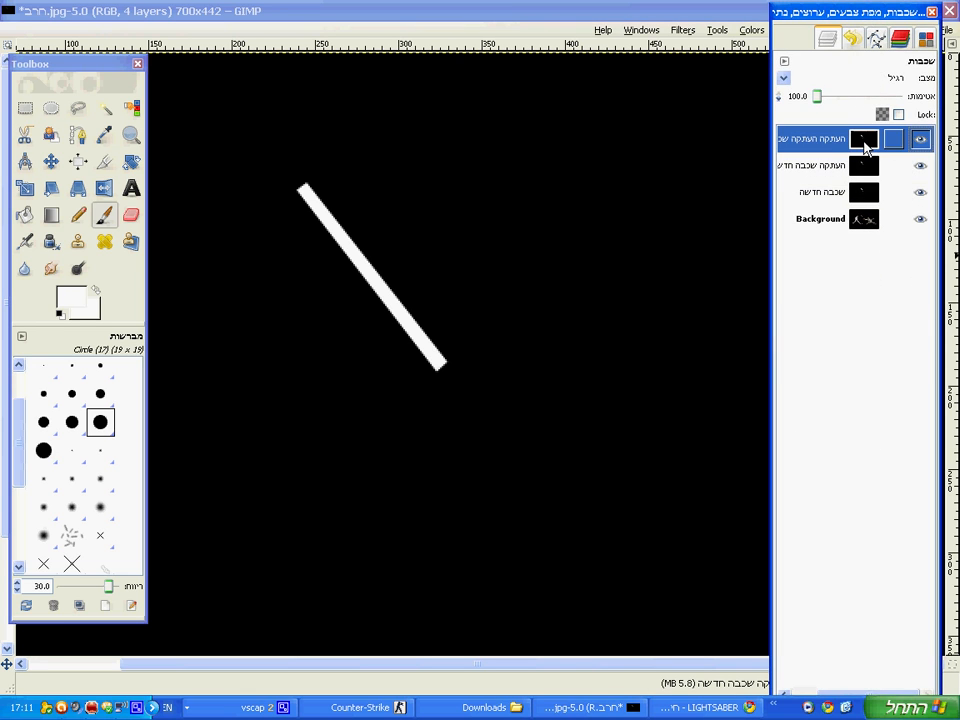
click(688, 32)
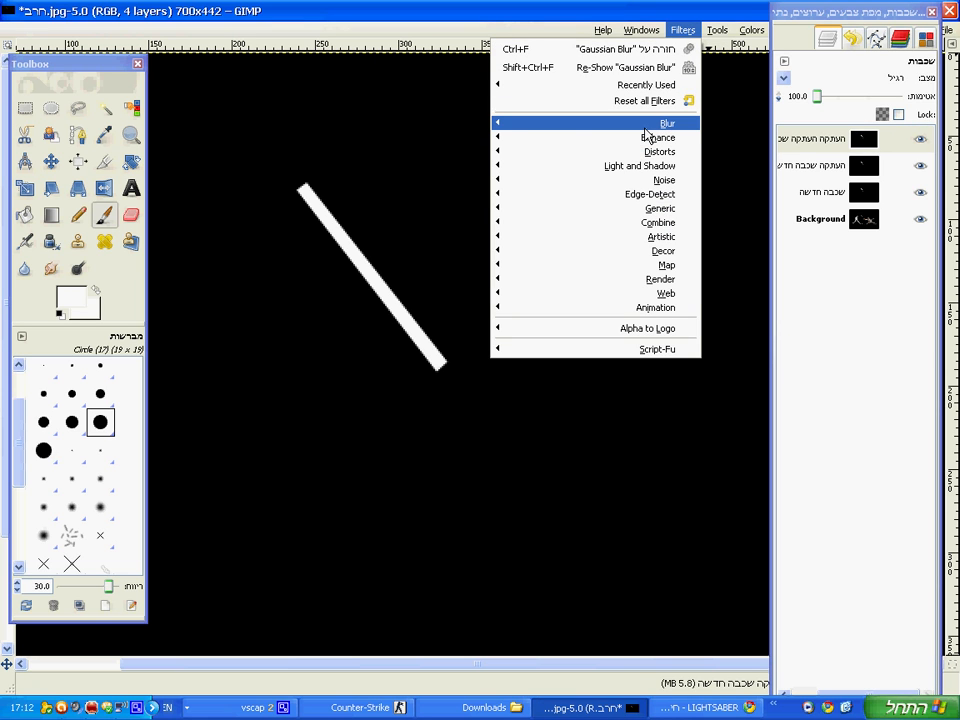
mouse_move(647, 126)
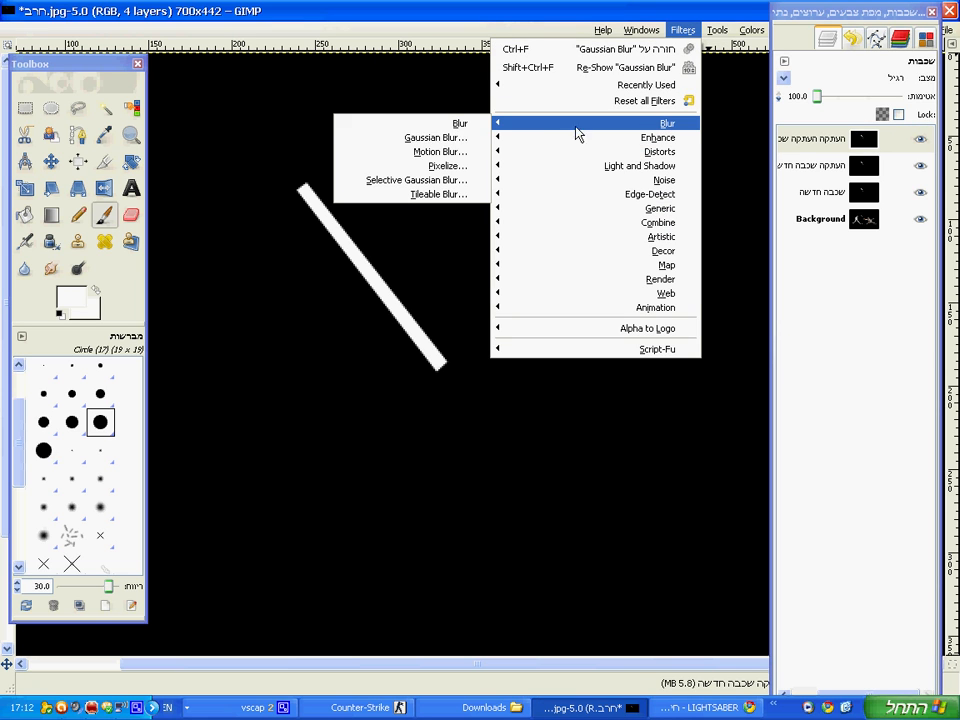
click(441, 141)
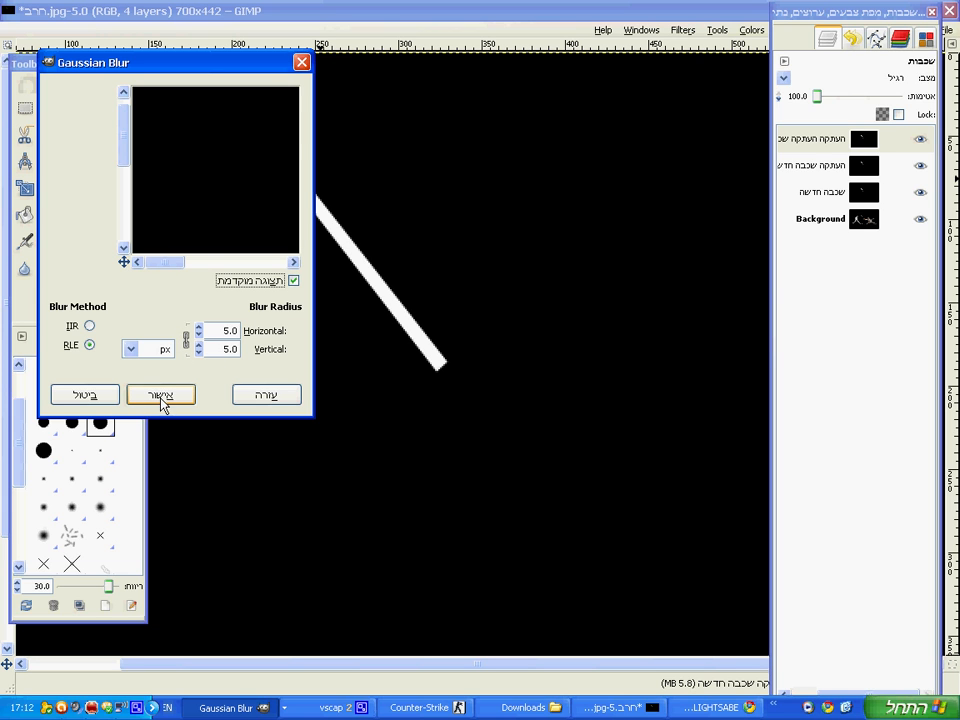
click(163, 396)
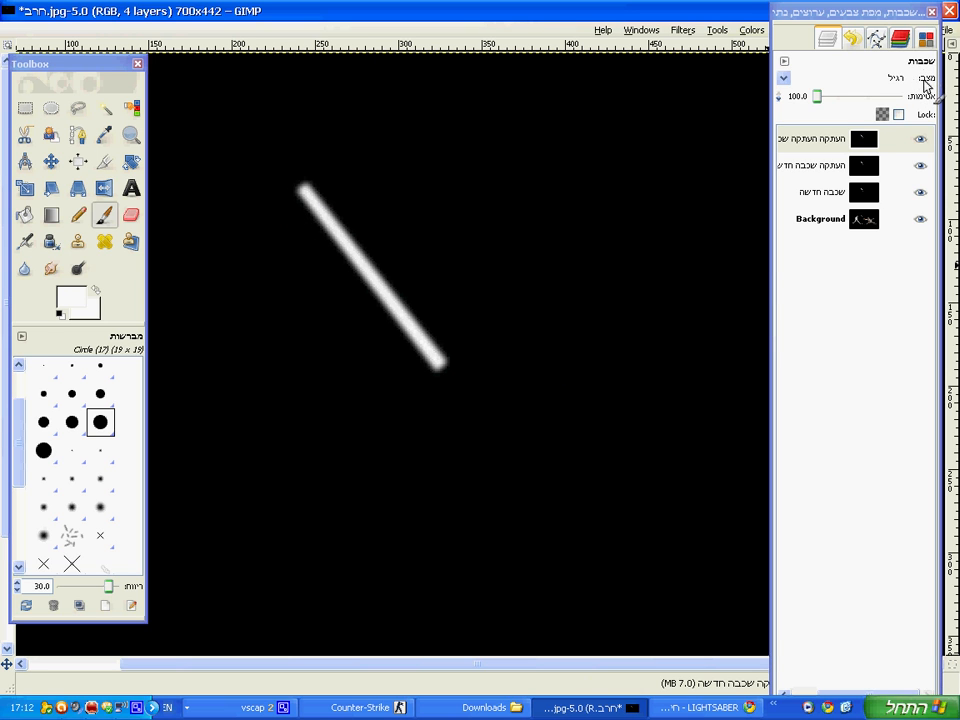
click(873, 80)
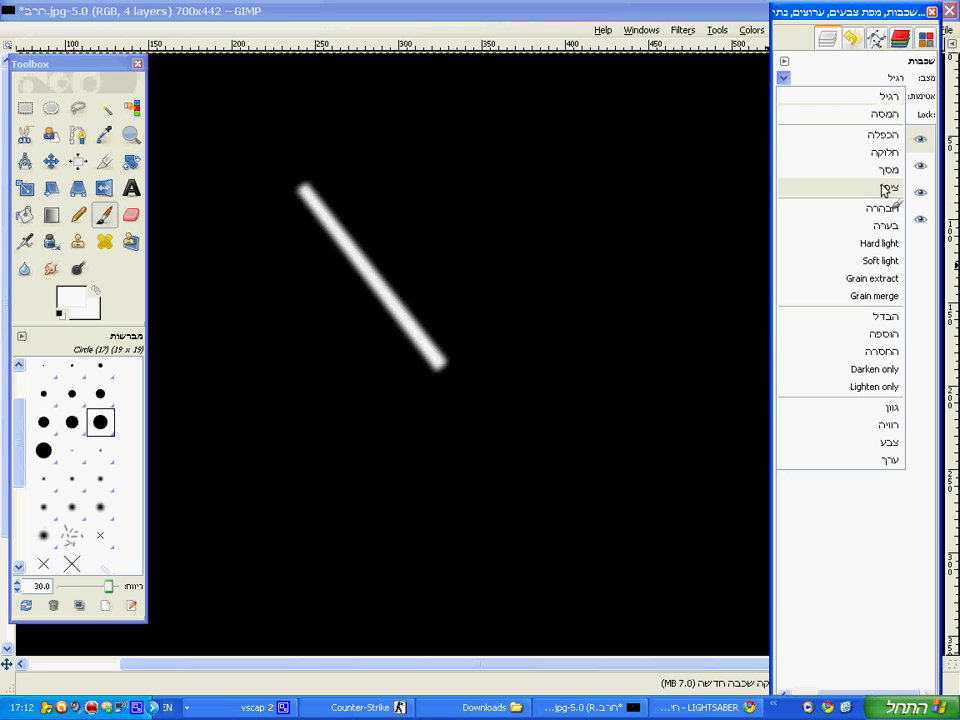
click(867, 338)
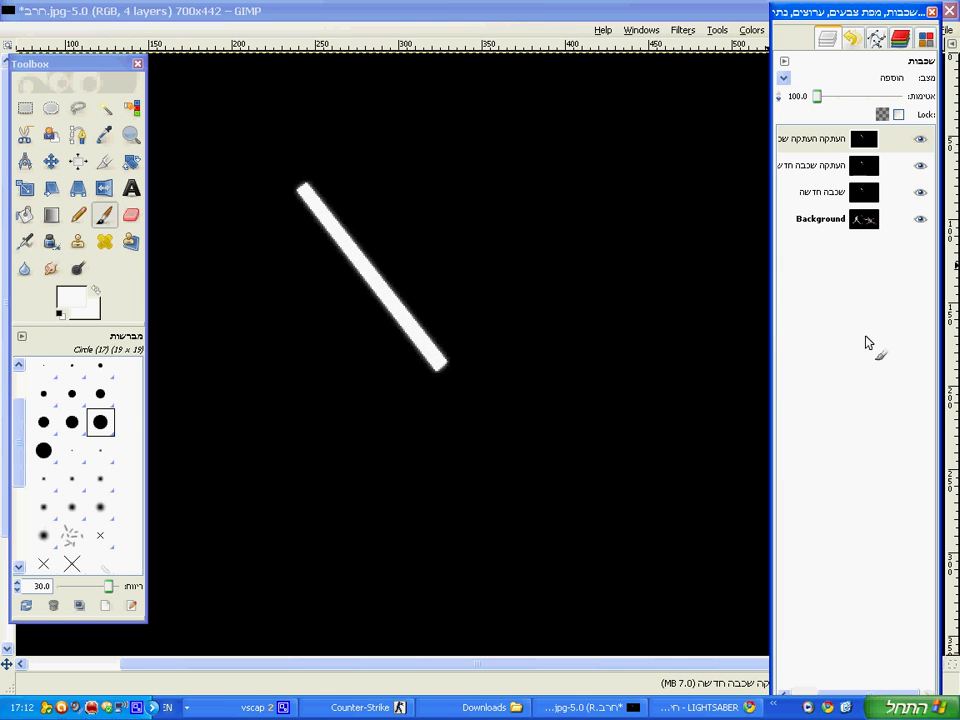
- Apply a 20 px RLE Gaussian Blur to the middle blade copy and set that layer's mode to Addition (הוספה)
click(836, 166)
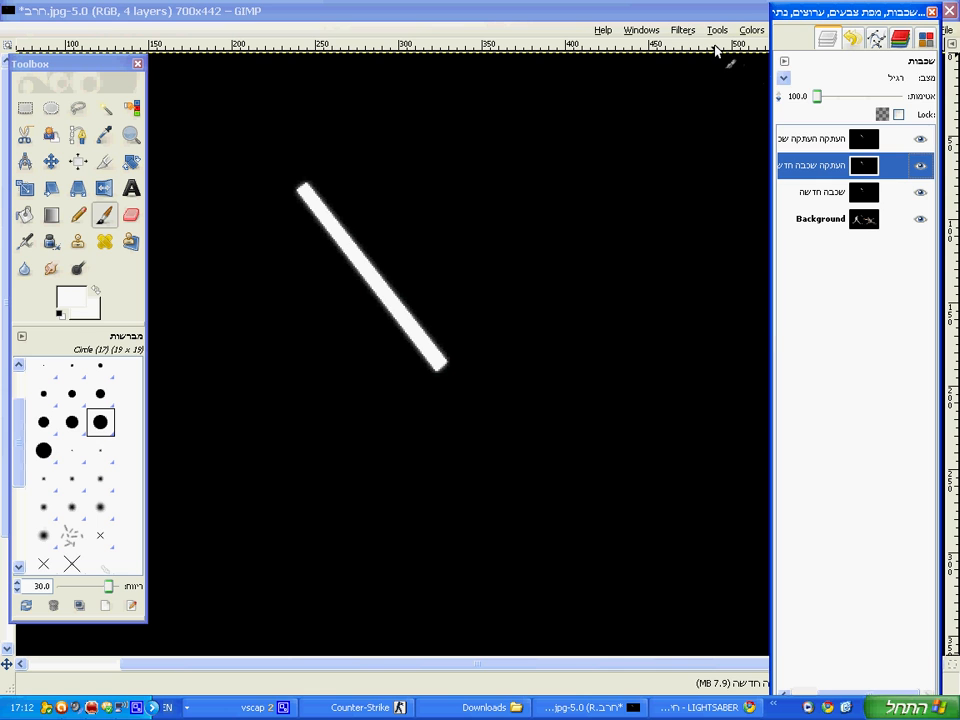
click(683, 31)
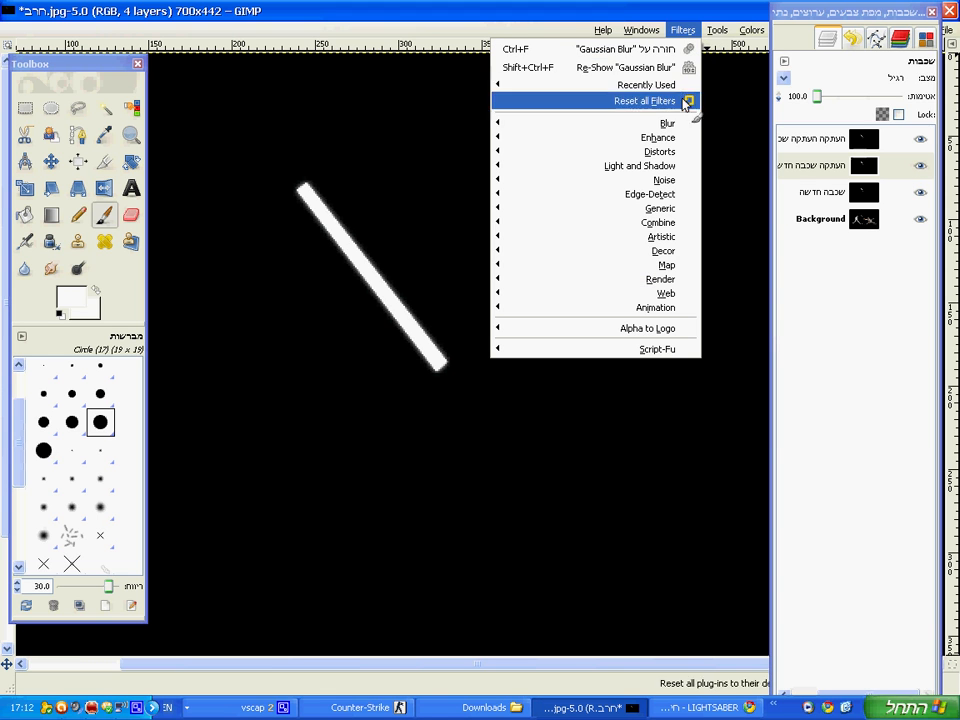
mouse_move(664, 122)
click(352, 143)
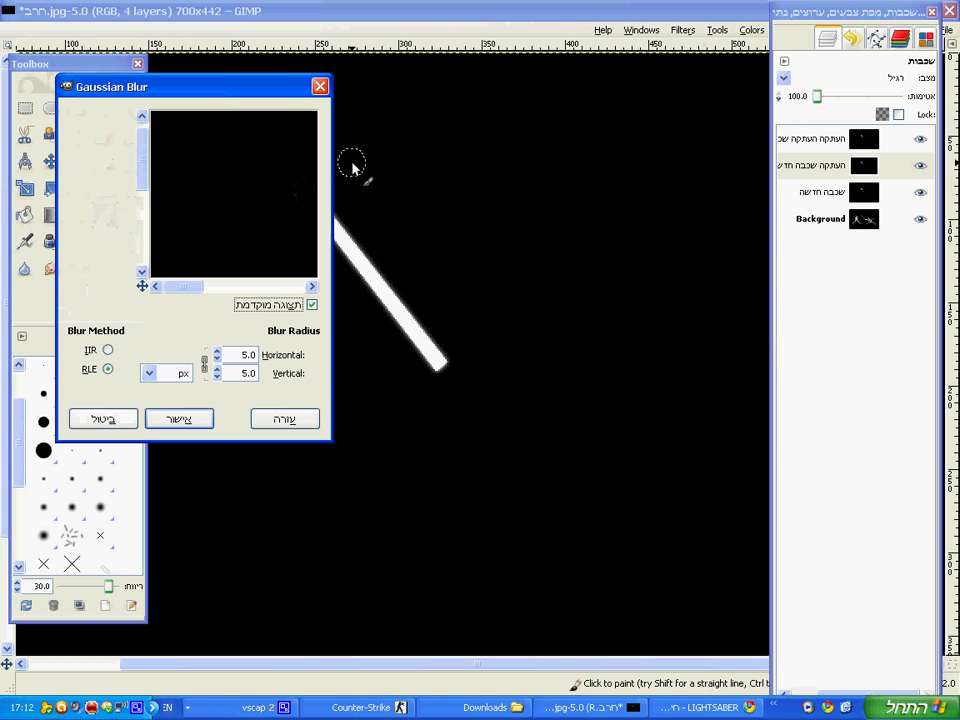
double_click(231, 356)
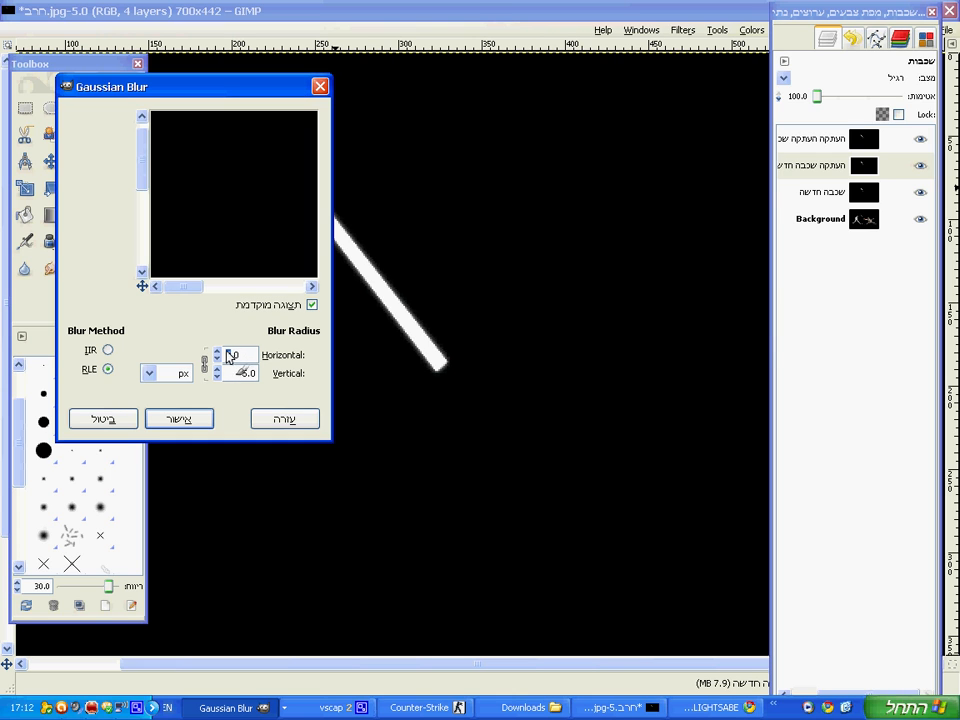
text(20)
click(196, 418)
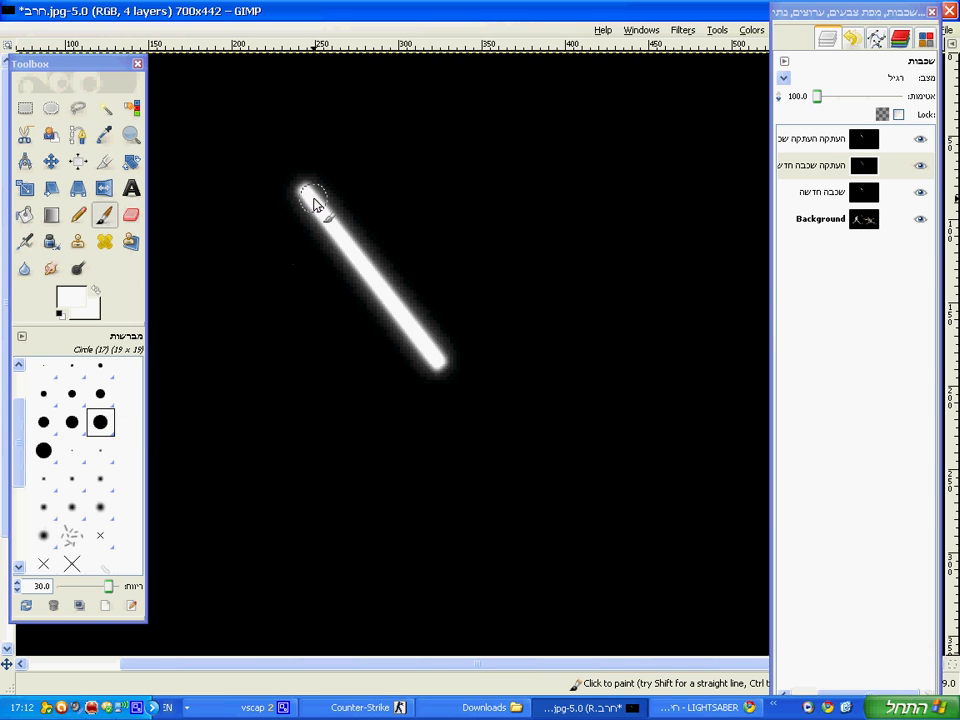
click(797, 81)
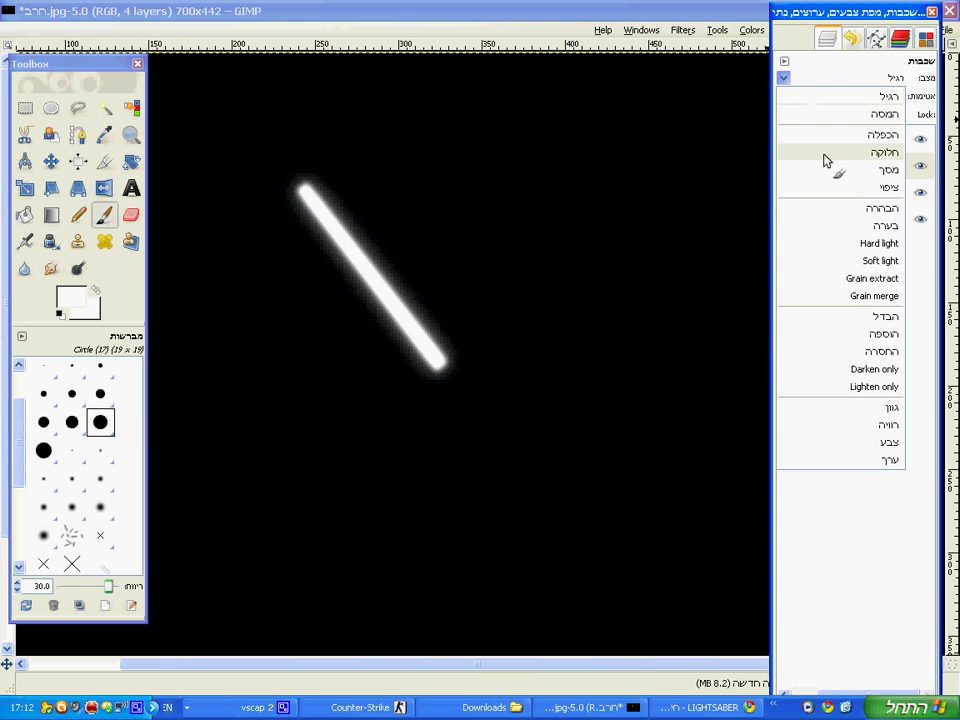
click(861, 334)
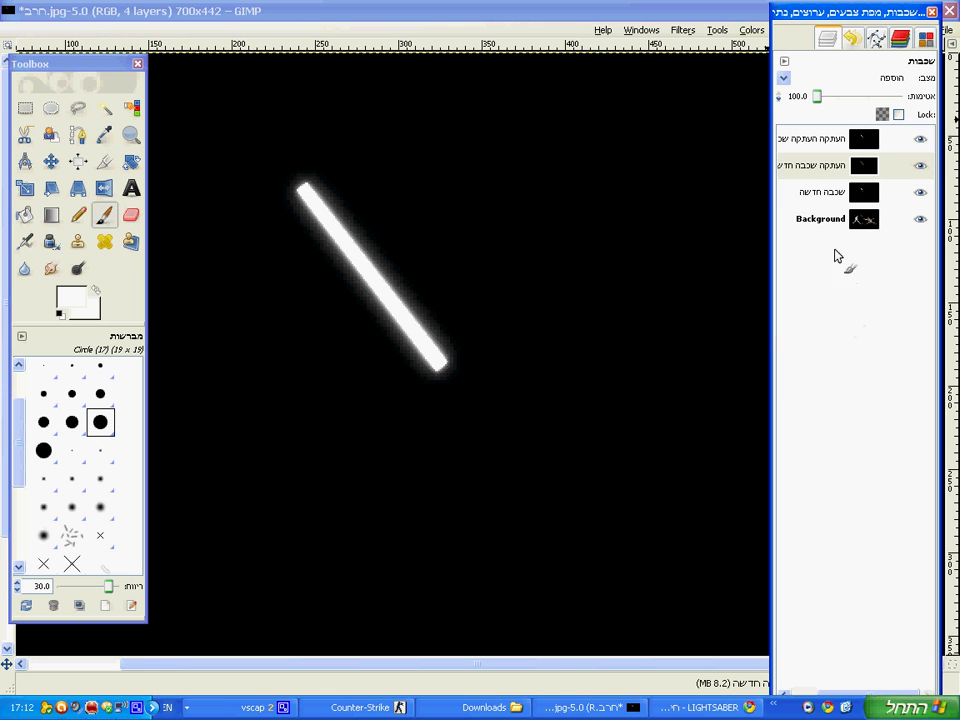
- Apply an RLE Gaussian Blur with a radius above 20 px to the original blade layer and set its mode to Addition (הוספה)
click(803, 191)
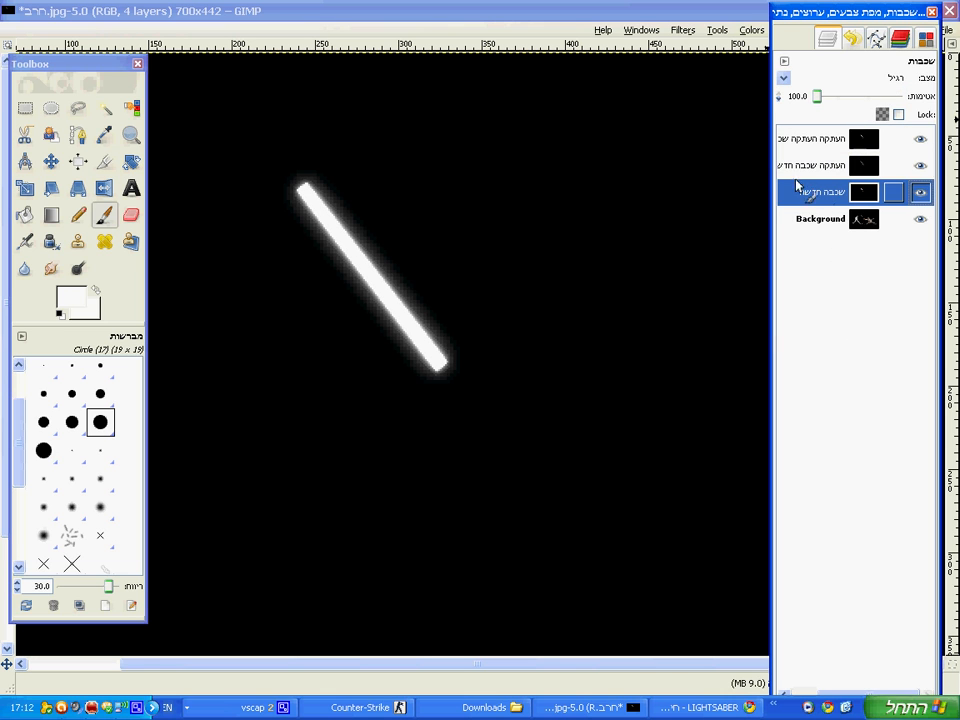
click(680, 31)
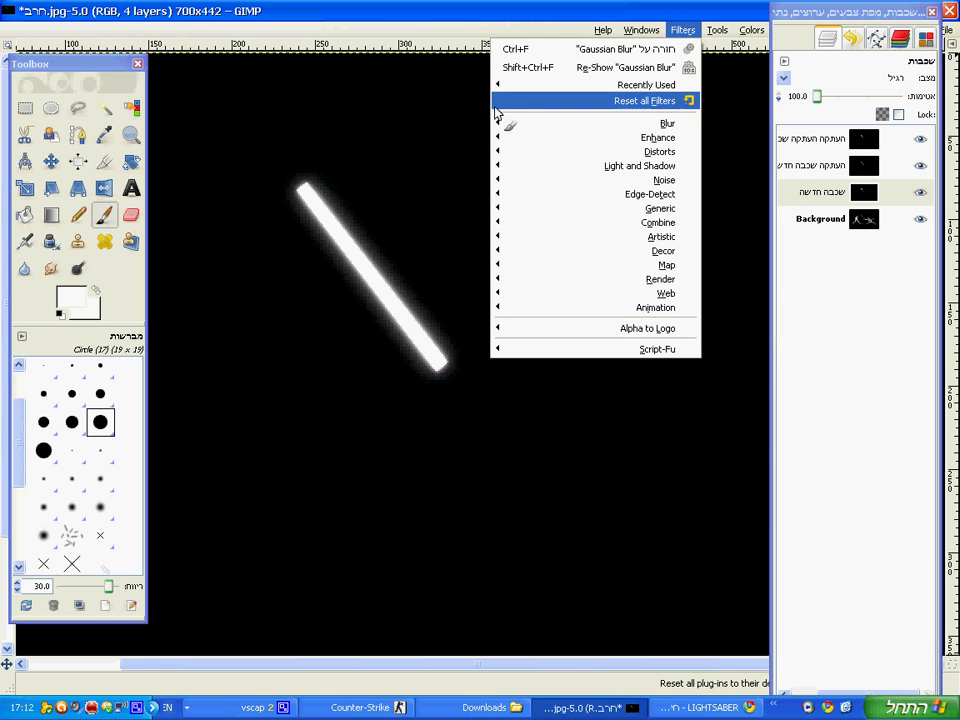
mouse_move(540, 124)
click(478, 139)
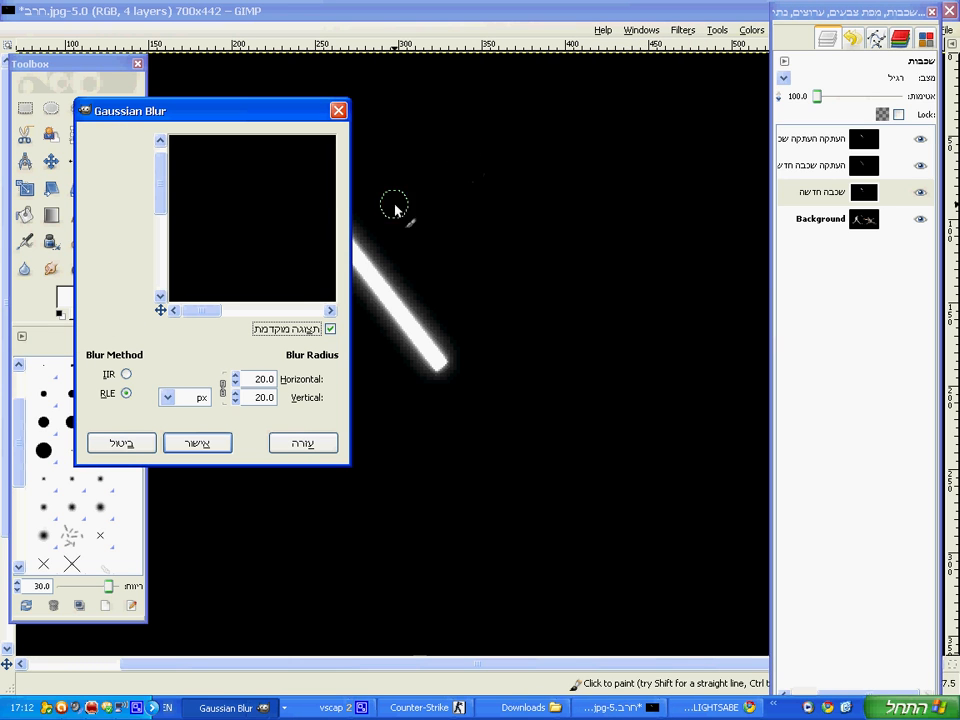
click(248, 381)
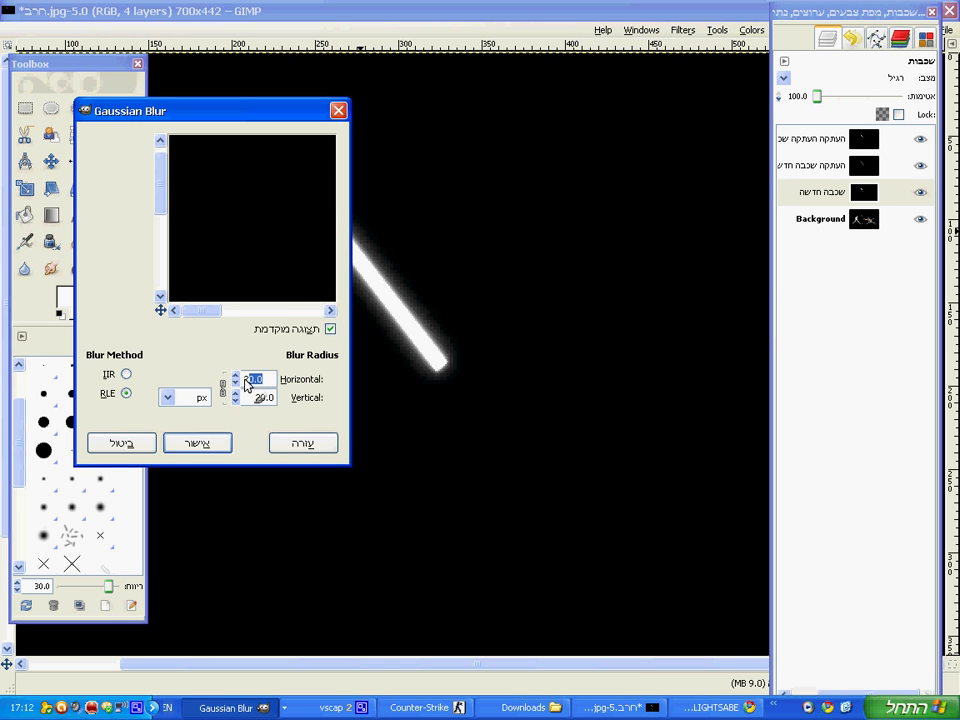
key(BackSpace)
text(4)
click(212, 446)
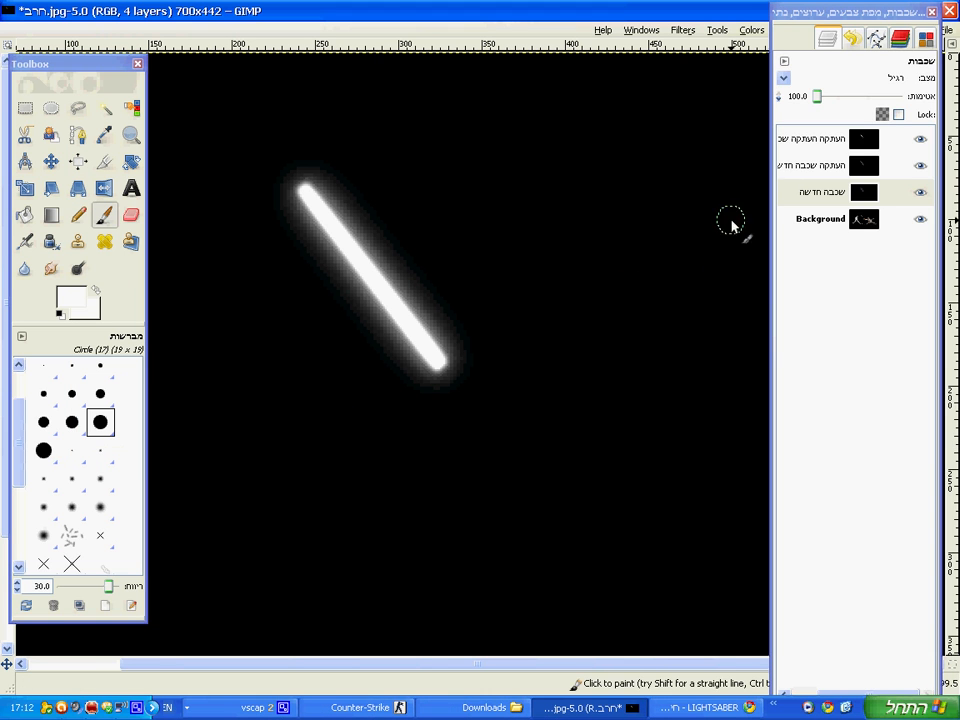
click(845, 80)
click(856, 340)
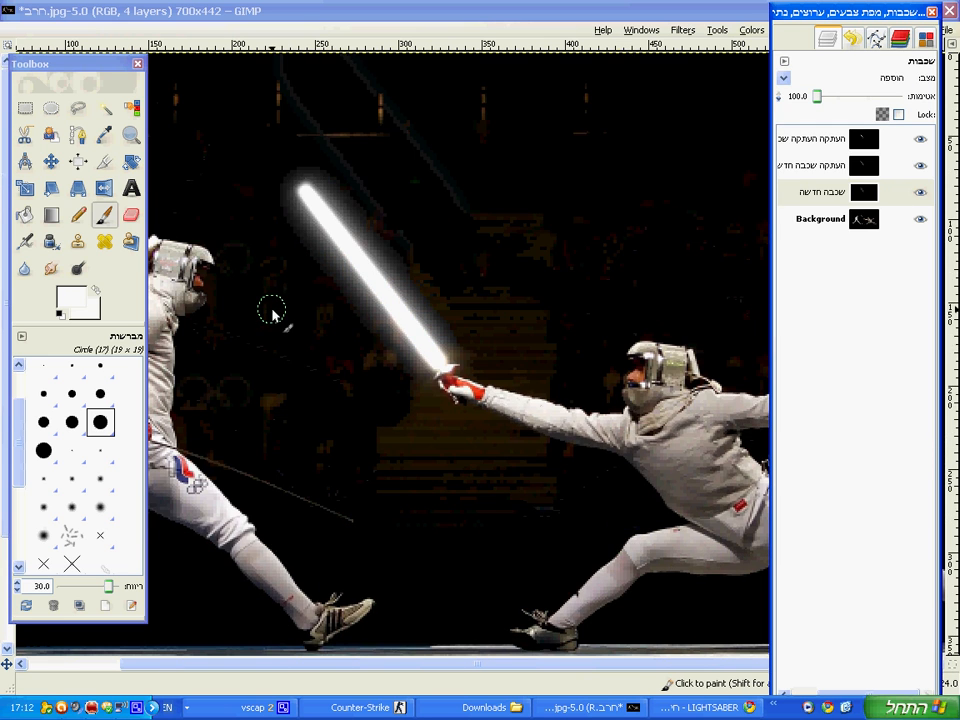
- Outline the other fencer's lowered sword with a narrow four-point path from the hand guard to the tip
key(minus)
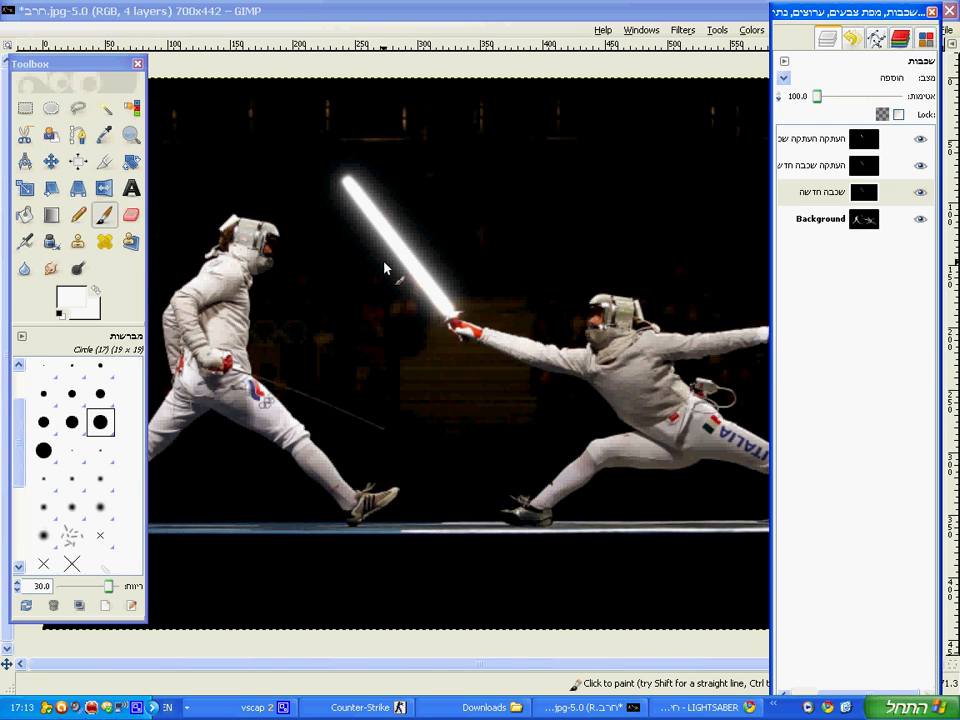
click(76, 136)
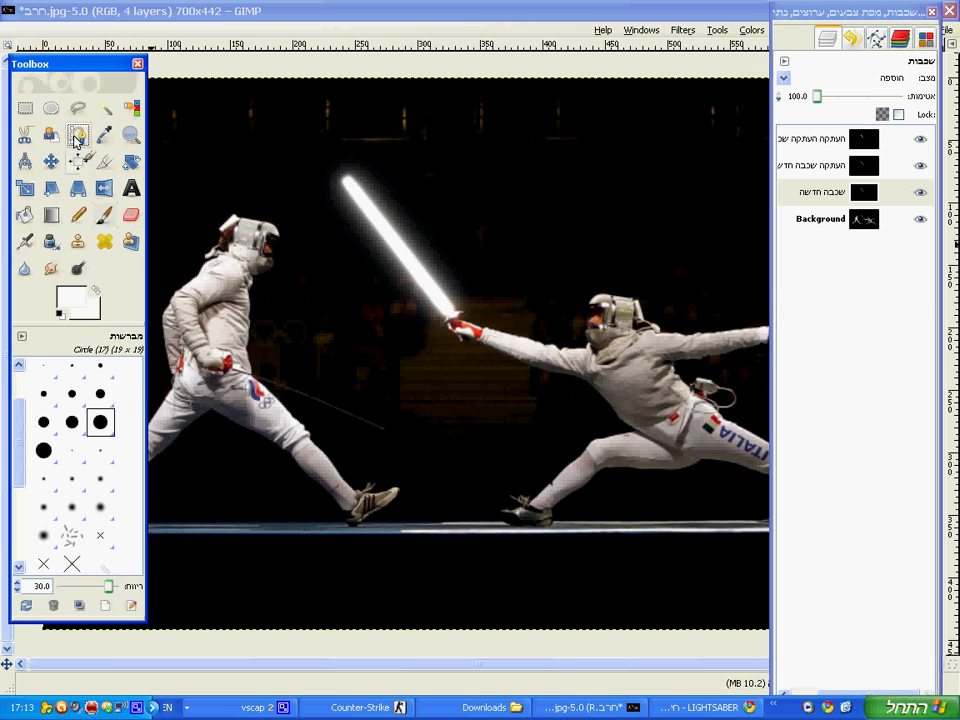
key(plus)
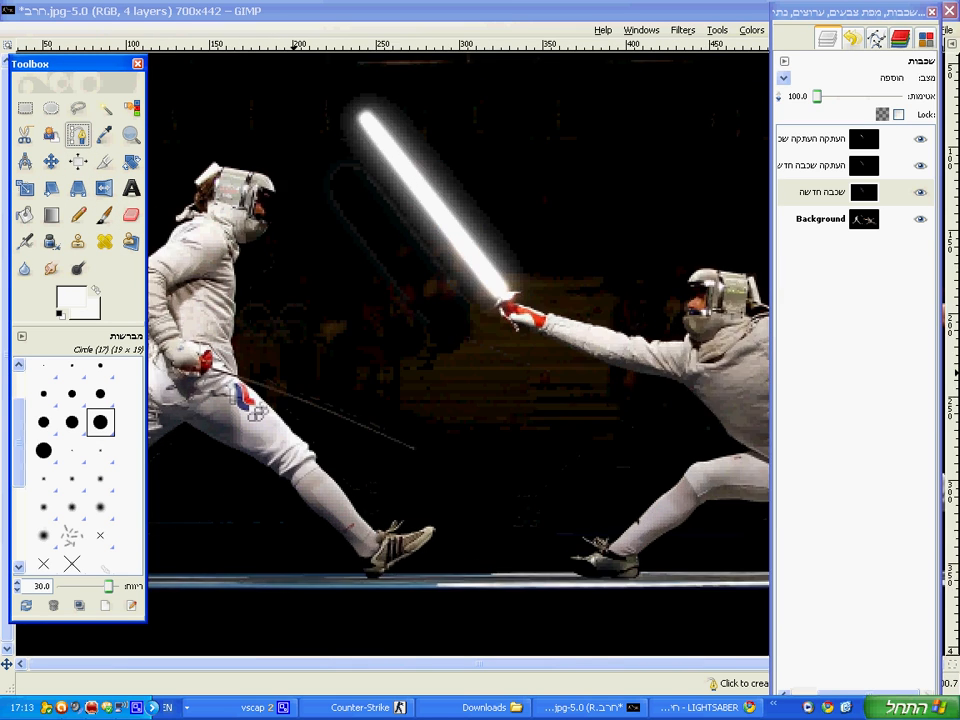
key(plus)
scroll(458, 350, left, 4)
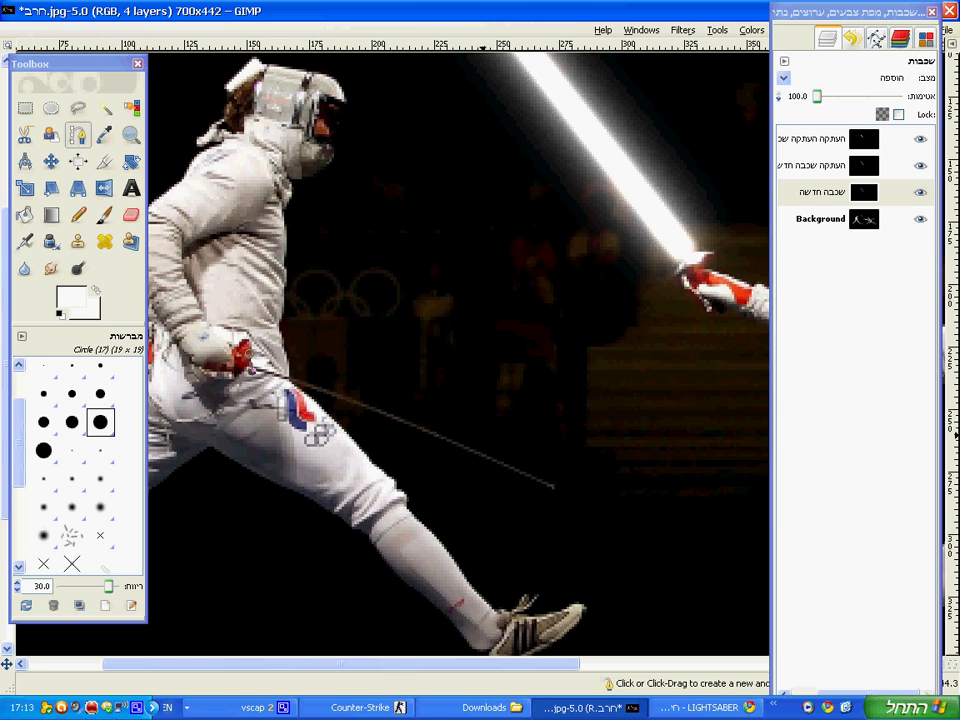
click(246, 352)
click(557, 479)
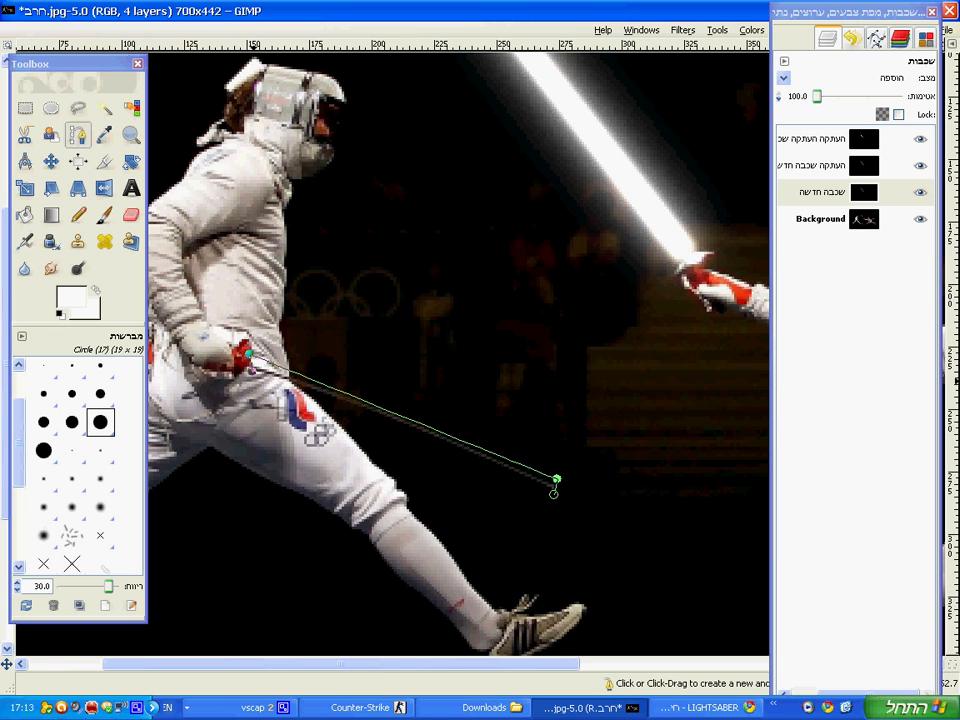
click(554, 493)
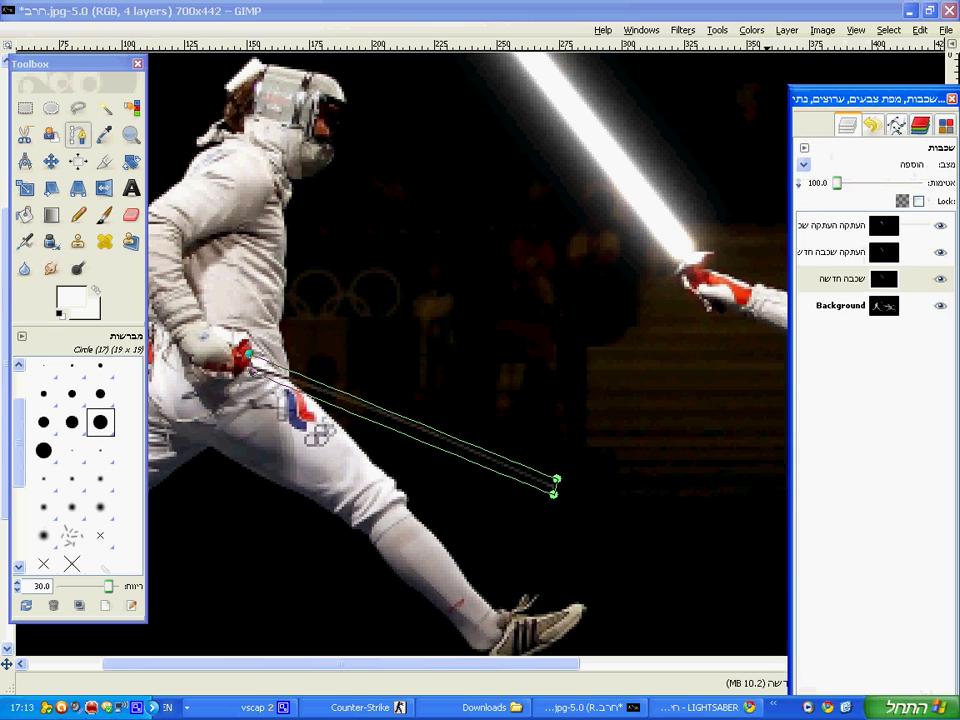
- Convert the path around the lowered sword into a selection
key(alt+s)
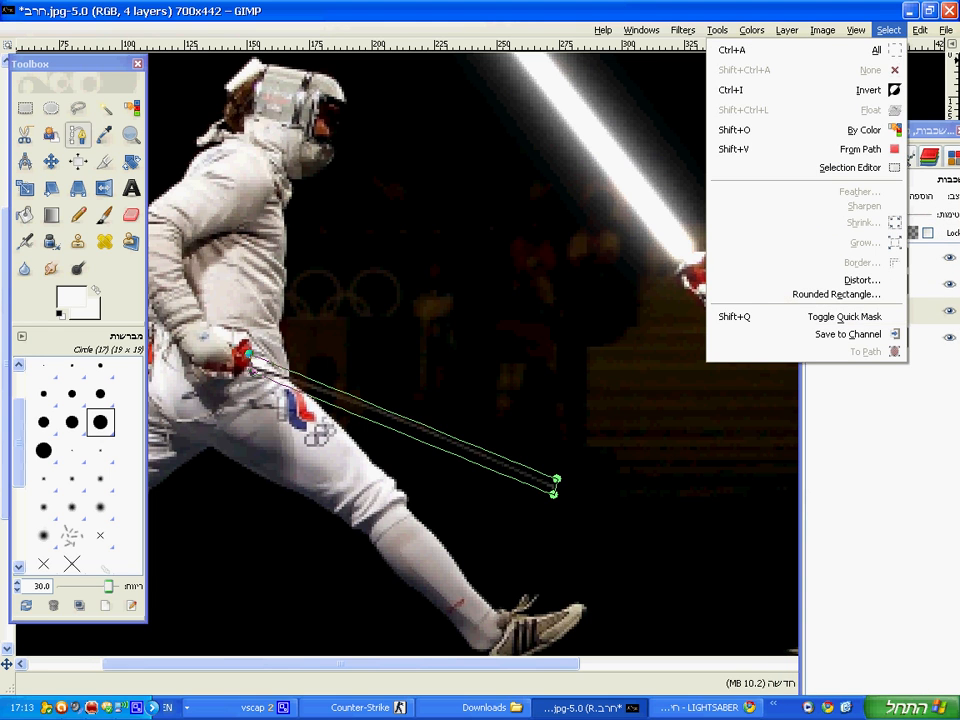
key(Down)
key(Down)
key(Down)
key(Down)
key(Return)
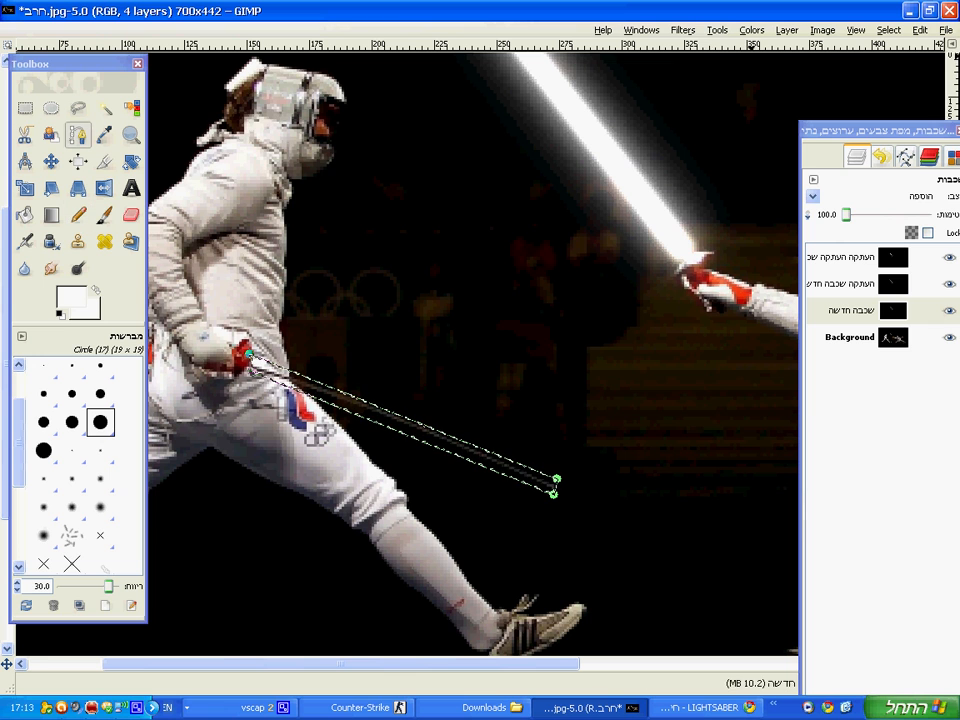
- Reset the foreground colour to black and add another 700 × 442 px layer filled with the foreground colour
key(d)
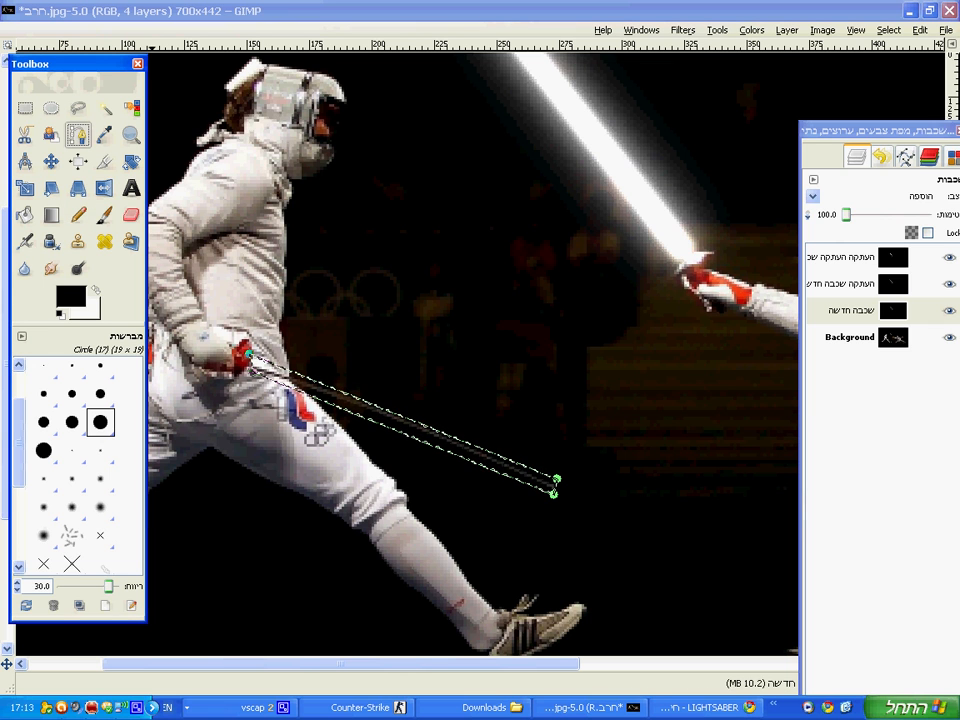
key(alt+l)
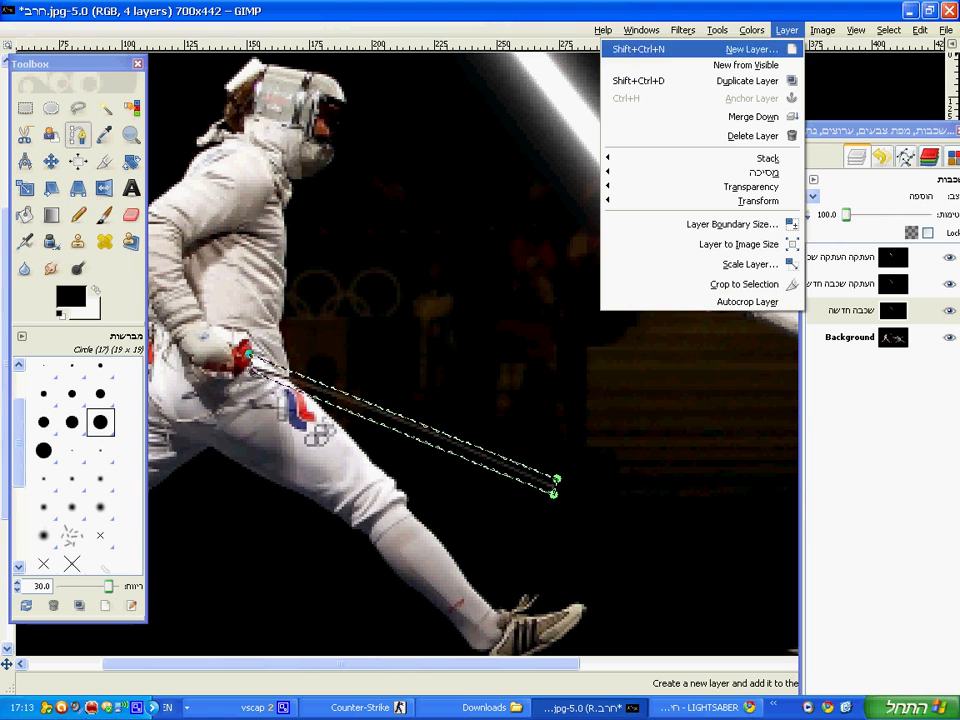
key(Down)
key(Down)
key(Down)
key(Down)
key(Up)
key(Up)
key(Up)
key(Up)
key(Return)
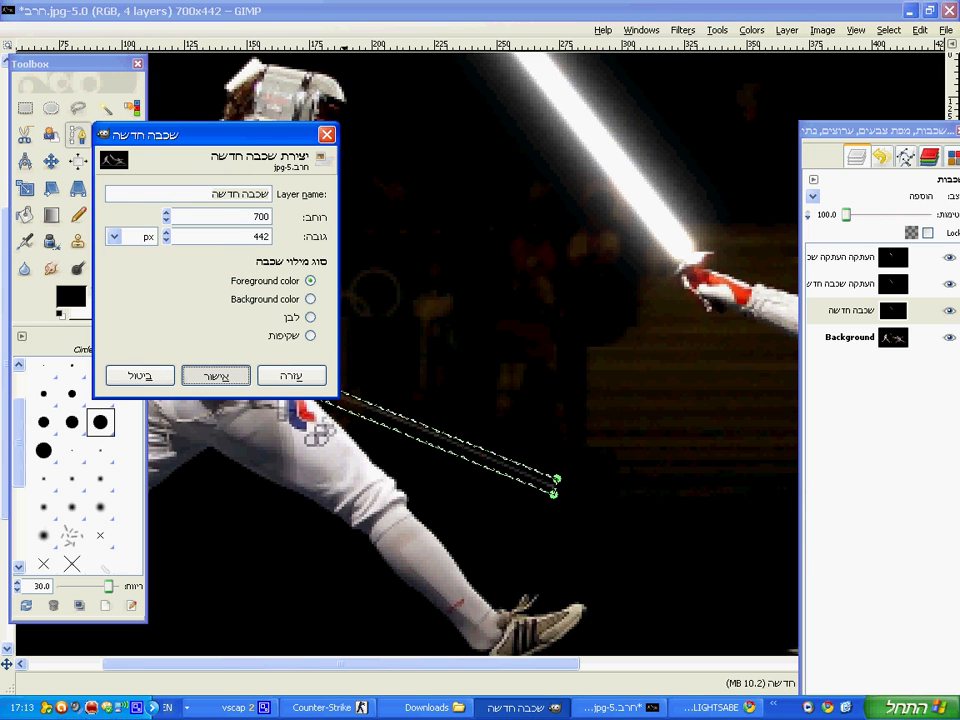
key(Return)
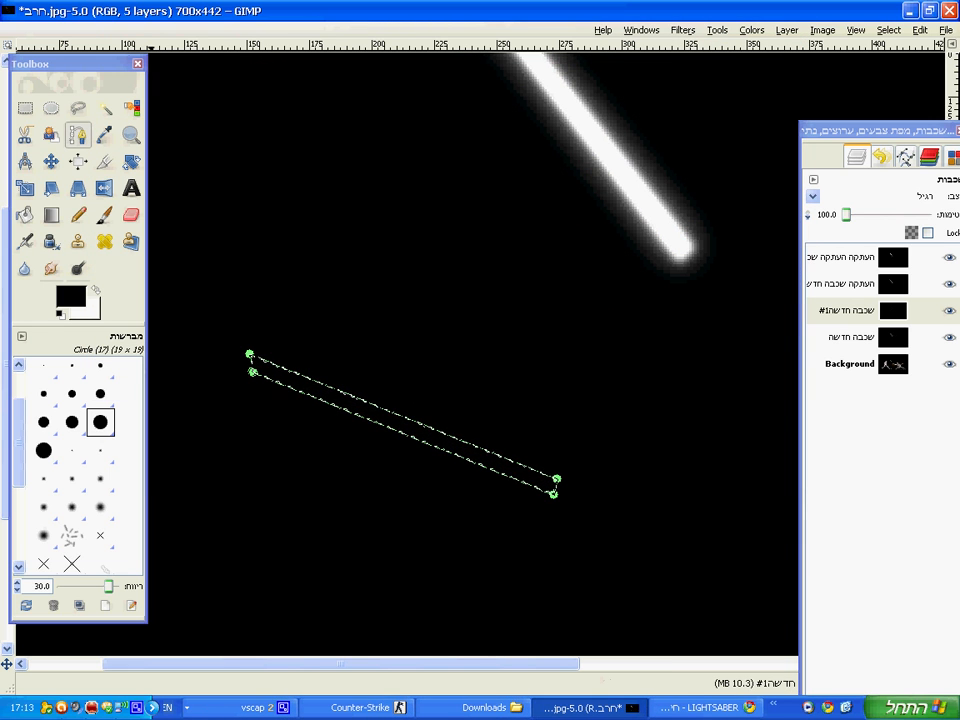
- Set the foreground colour to yellow ffd800 and paint the whole second blade selection with the Paintbrush on the new layer
click(70, 296)
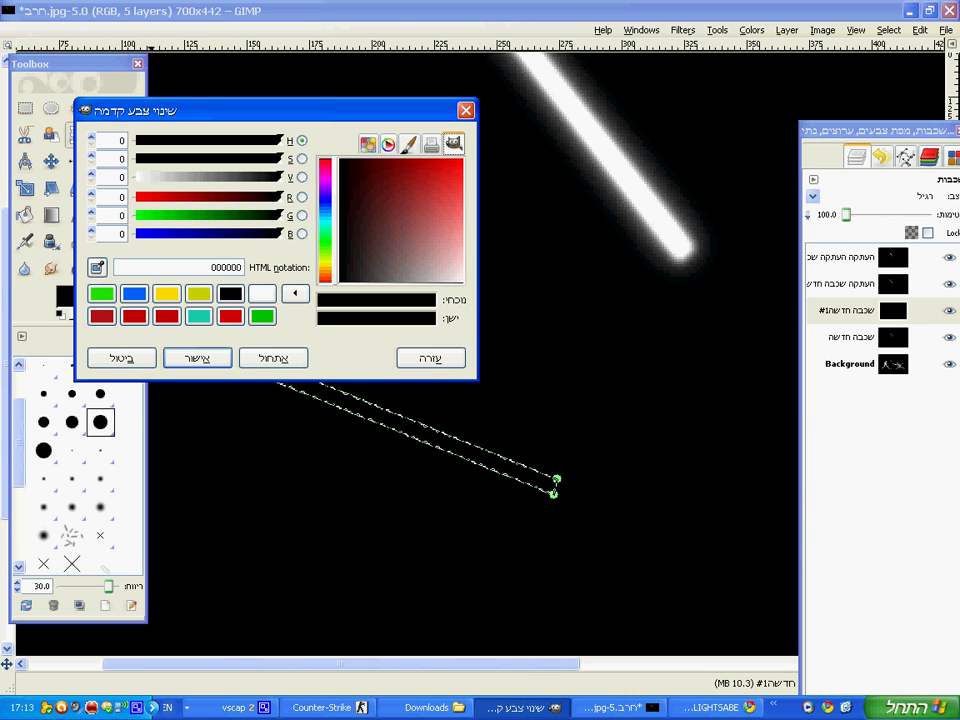
click(166, 293)
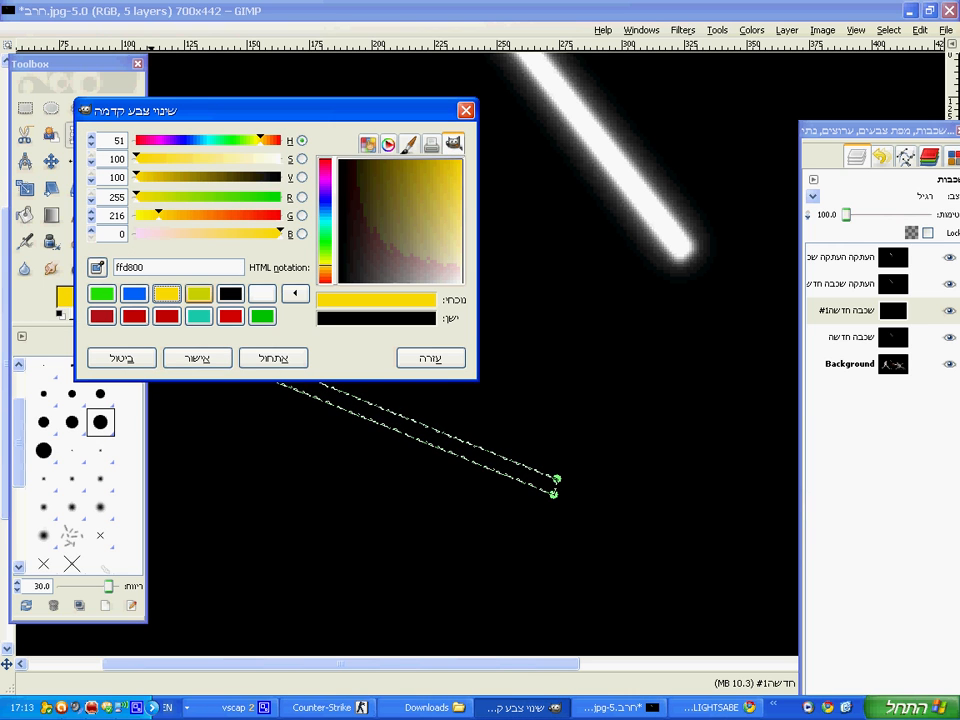
key(Return)
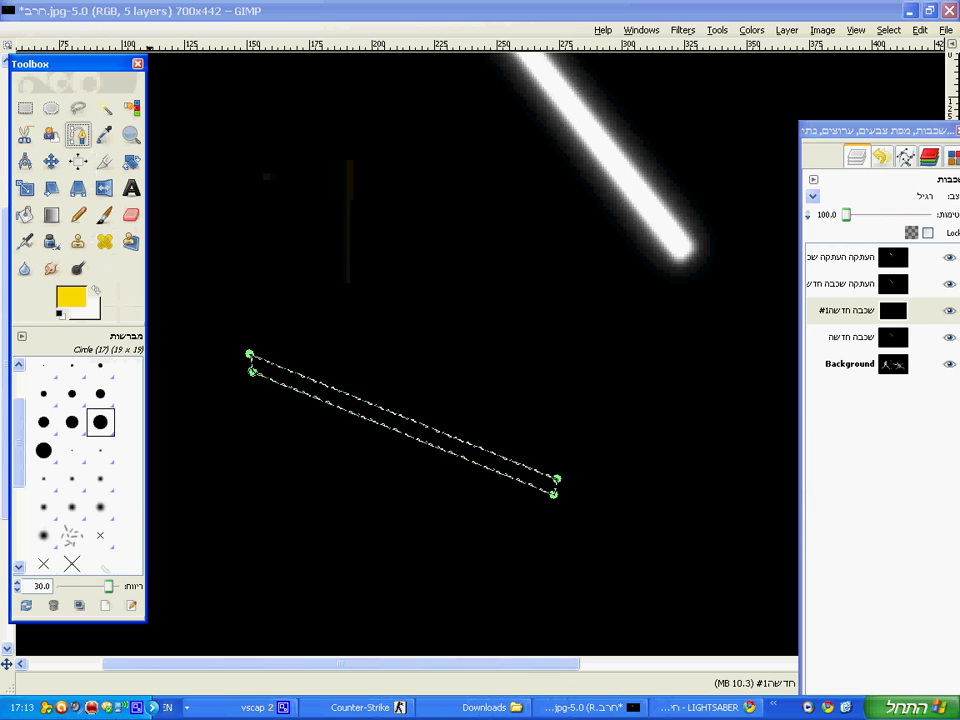
click(268, 362)
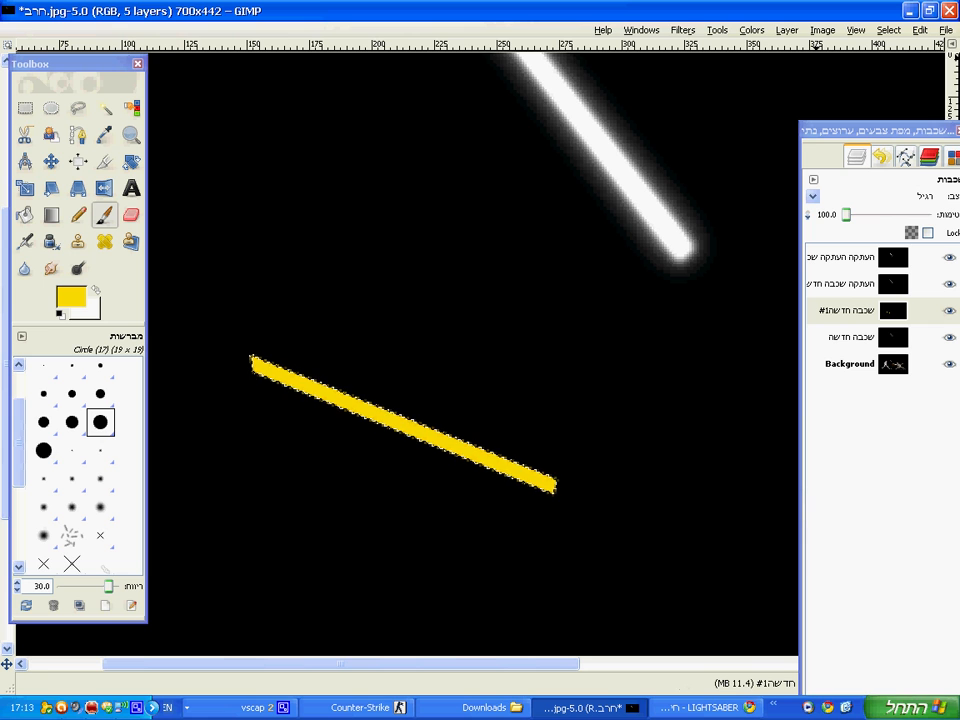
- Clear the selection and duplicate the yellow blade layer twice
ctrl+scroll(850, 60, down, 1)
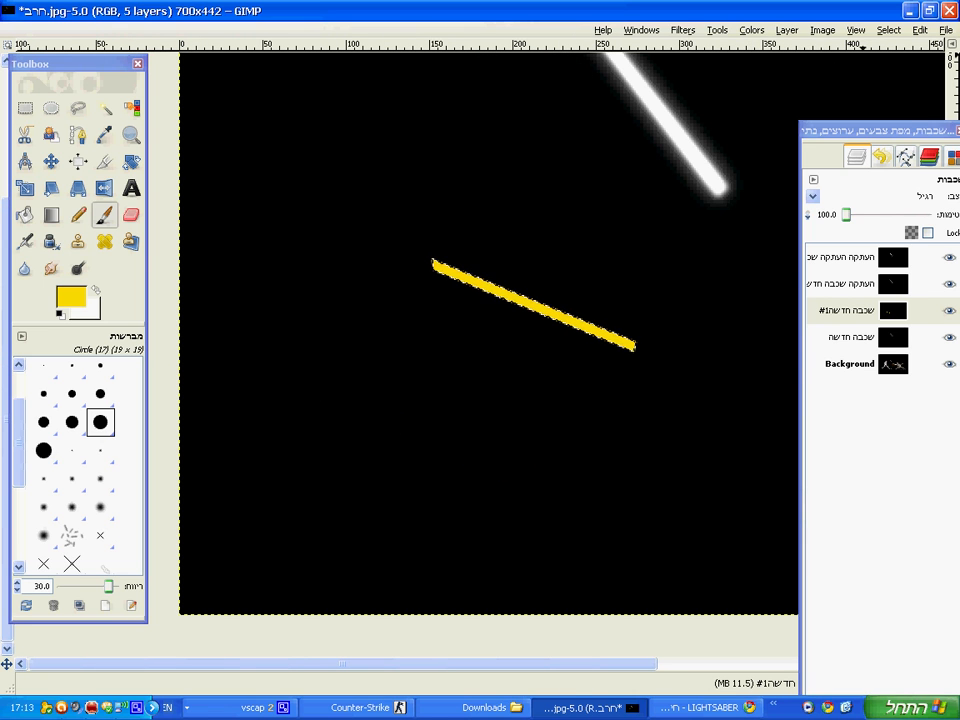
click(888, 30)
click(870, 70)
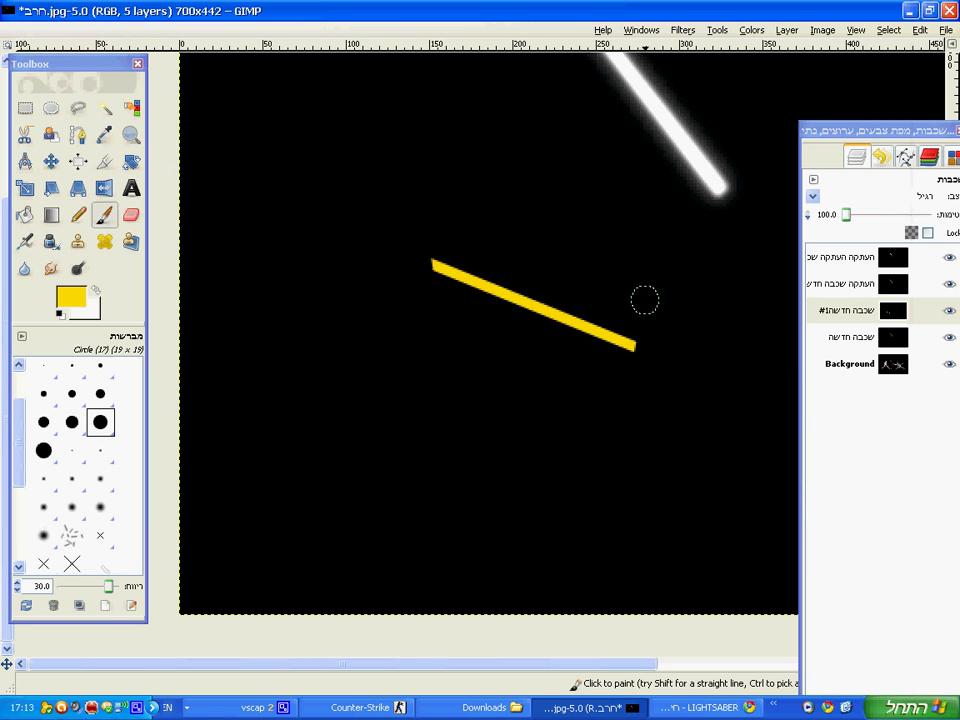
scroll(620, 330, up, 3)
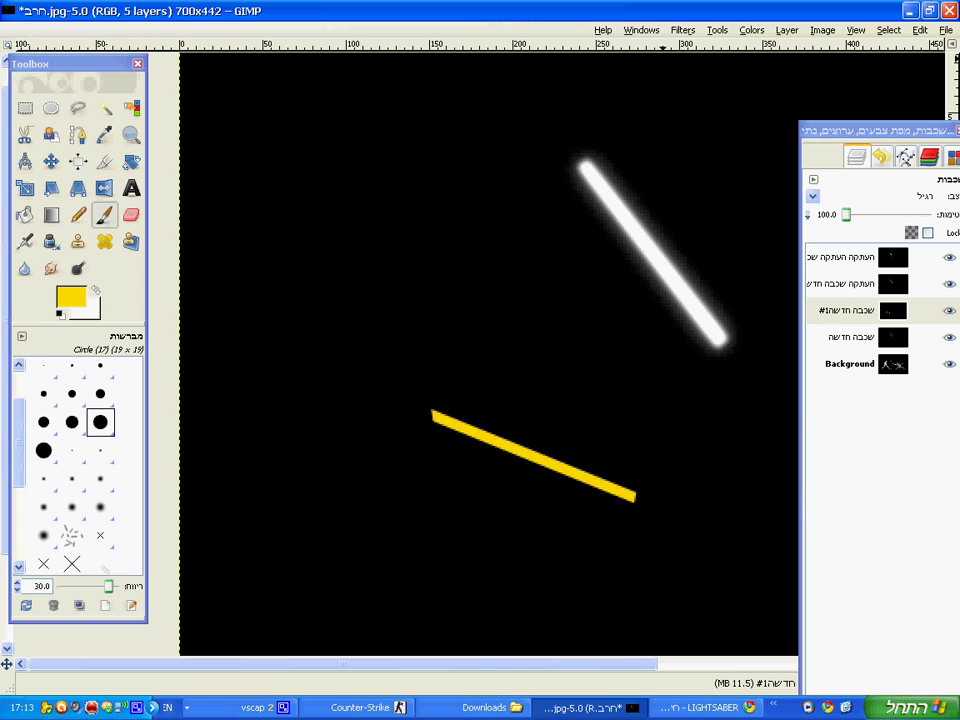
key(m)
click(787, 30)
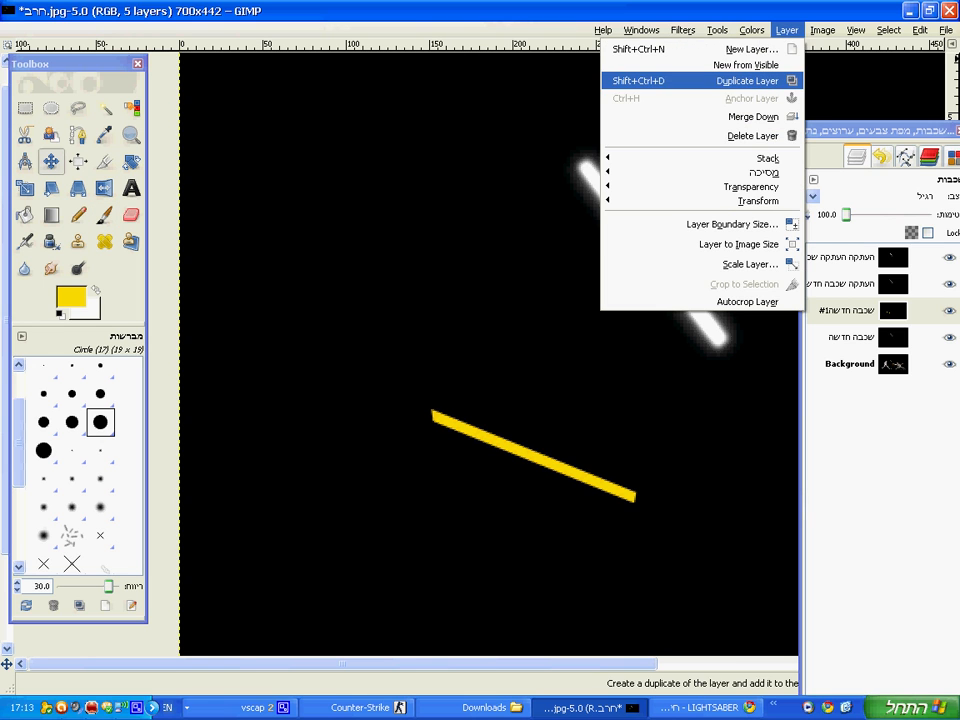
click(787, 30)
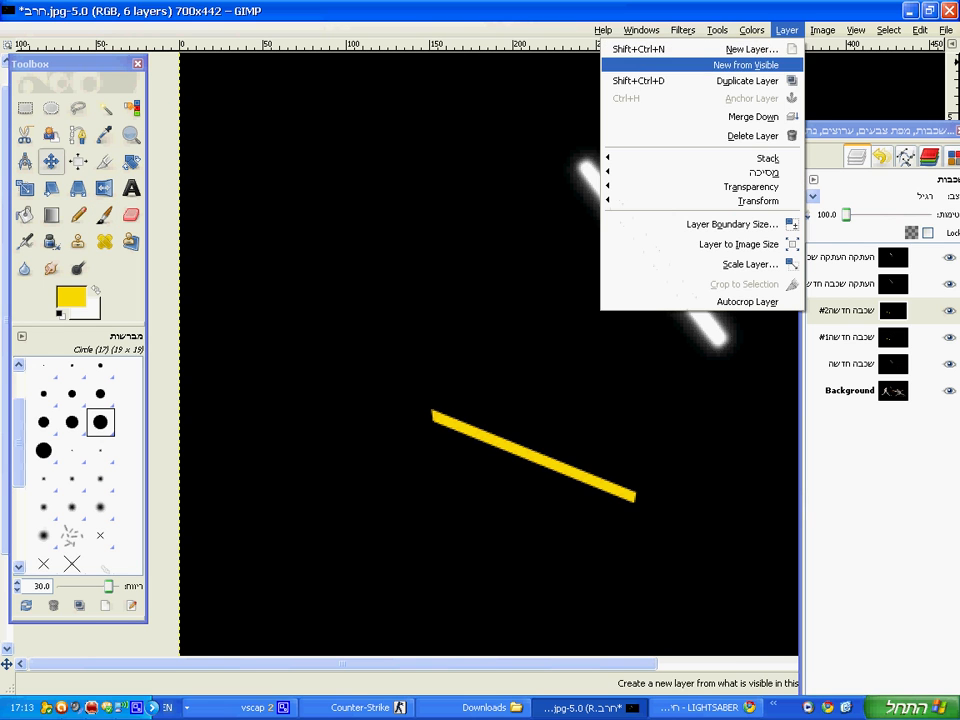
click(739, 79)
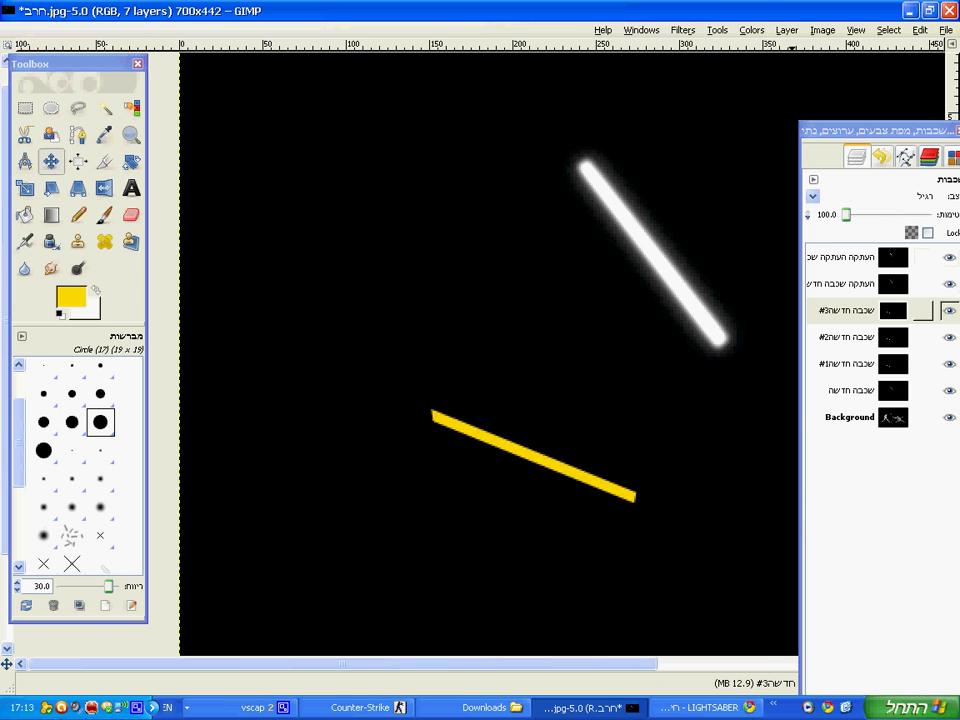
- Apply a 5 px Gaussian Blur to the topmost yellow blade layer (#3) and set its blend mode to Addition
click(921, 310)
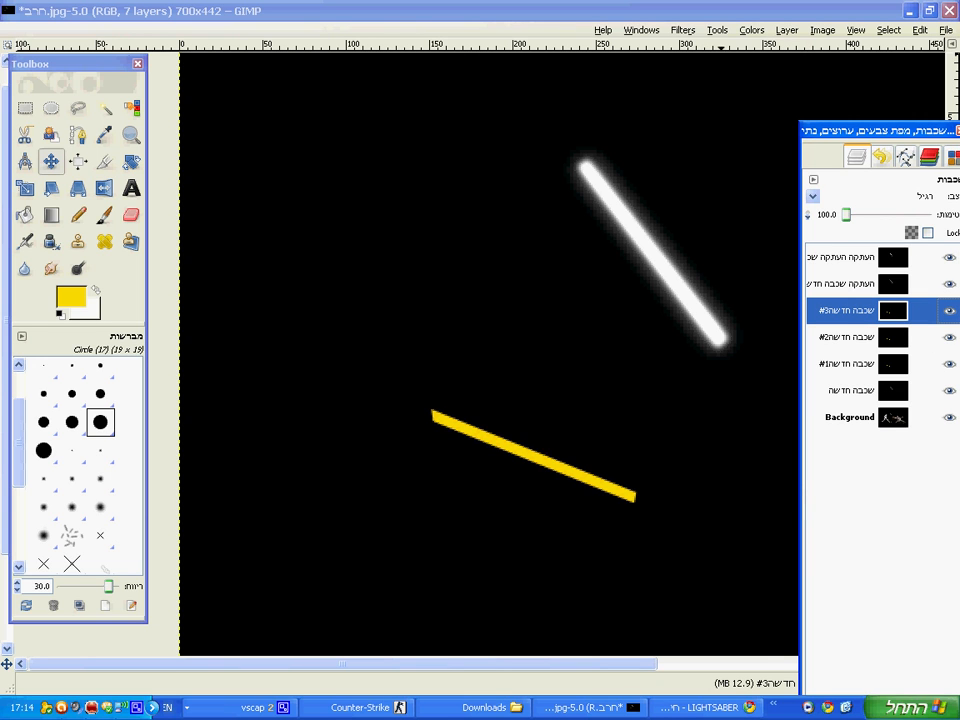
click(683, 30)
mouse_move(667, 123)
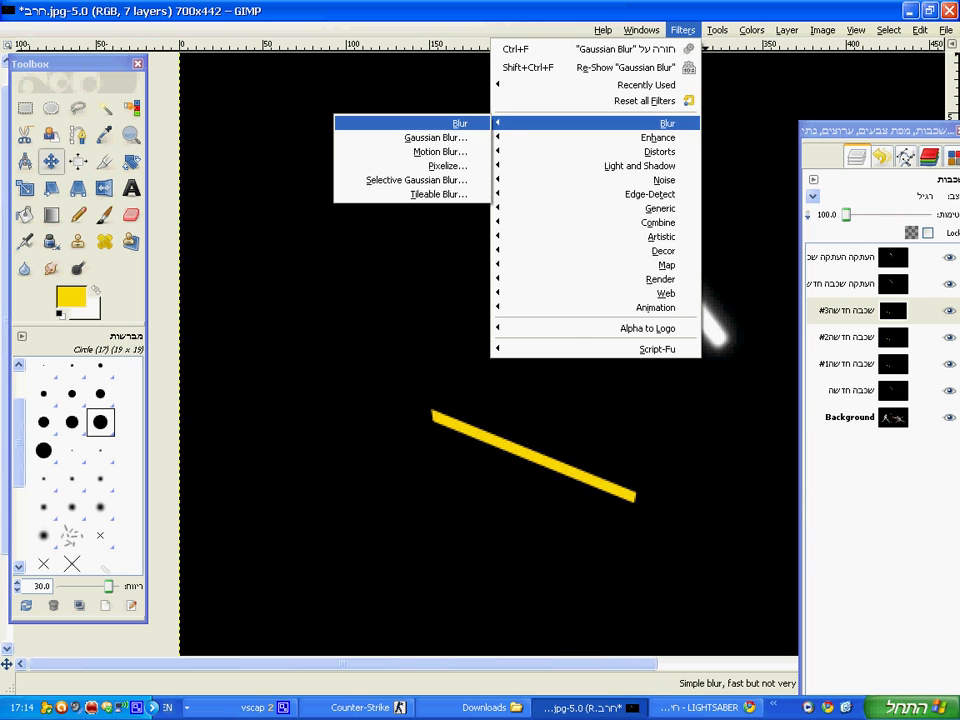
click(440, 137)
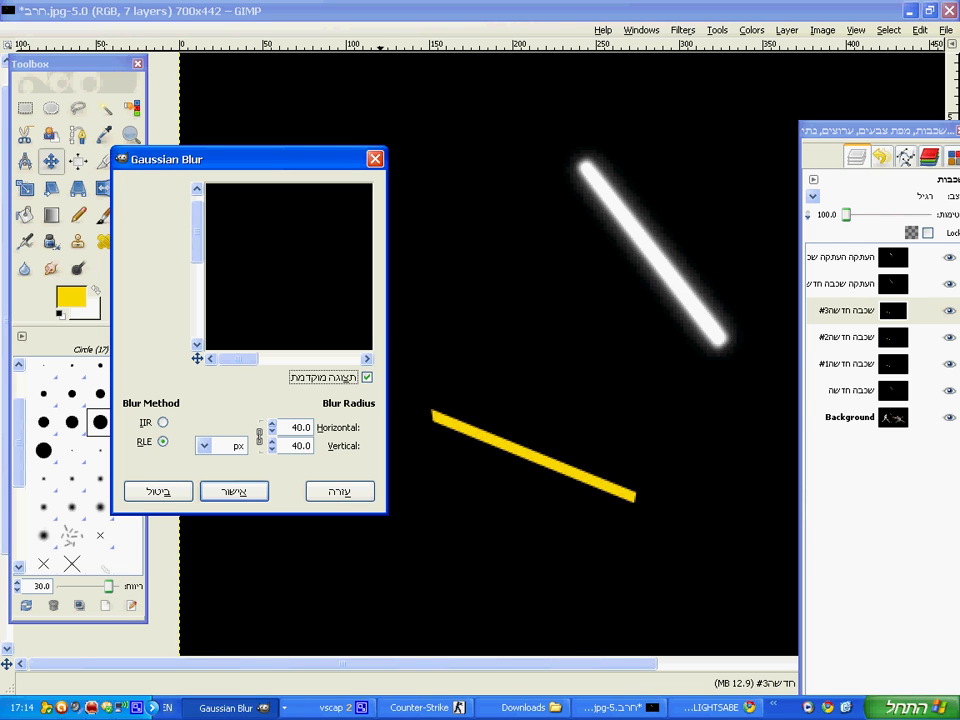
click(285, 427)
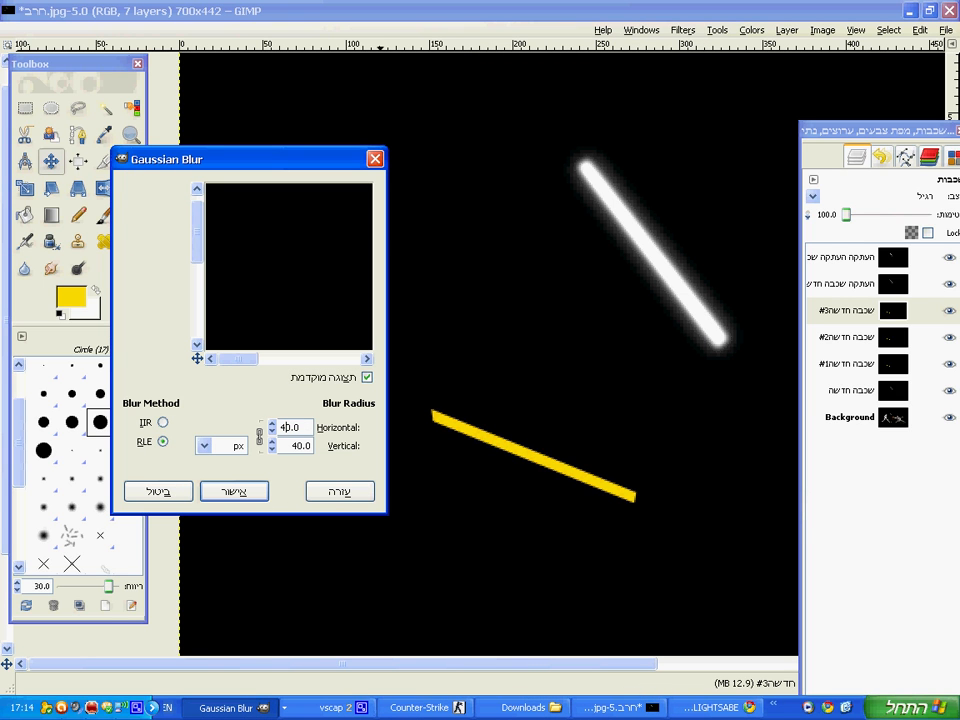
drag(285, 427, 281, 427)
text(02)
key(BackSpace)
text(5)
click(281, 445)
key(Return)
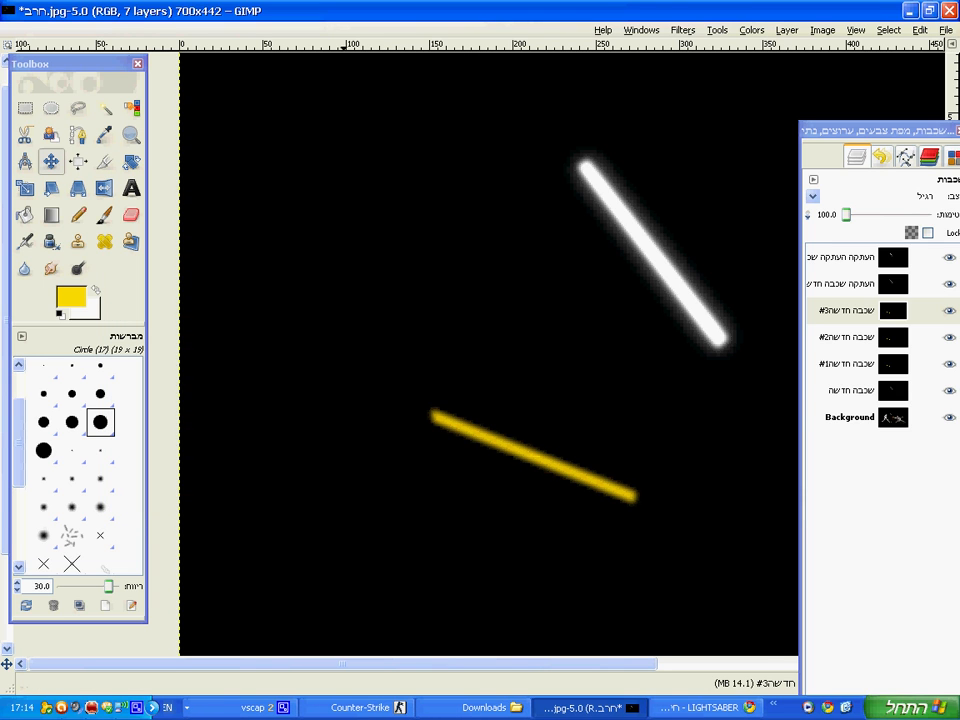
click(880, 196)
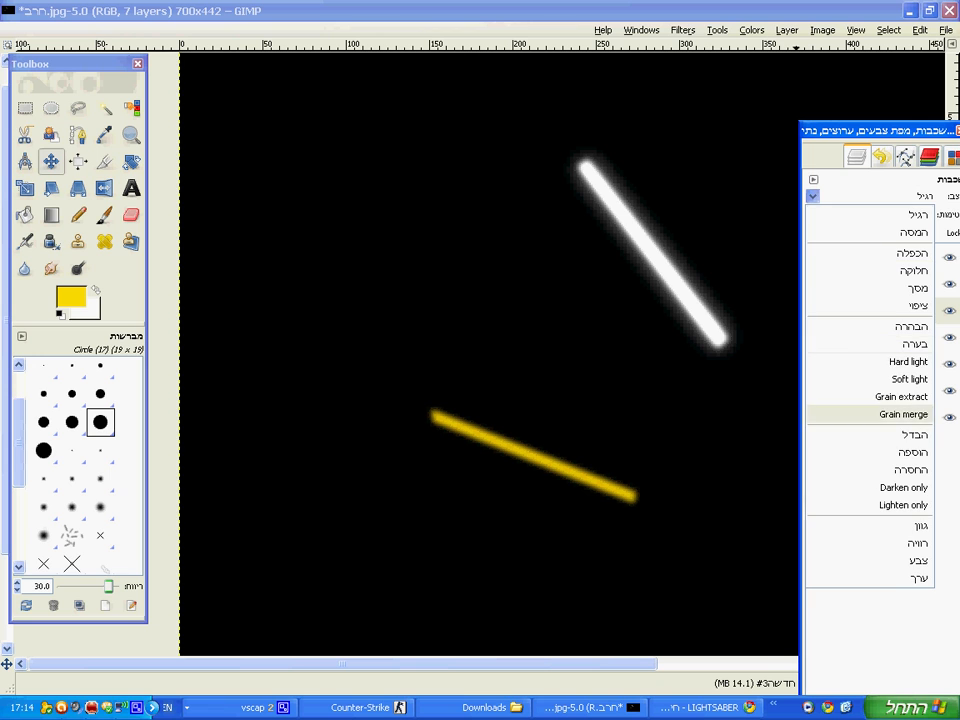
click(912, 452)
- Apply a 20 px Gaussian Blur to the middle yellow blade layer (#2) and set its blend mode to Addition
click(845, 337)
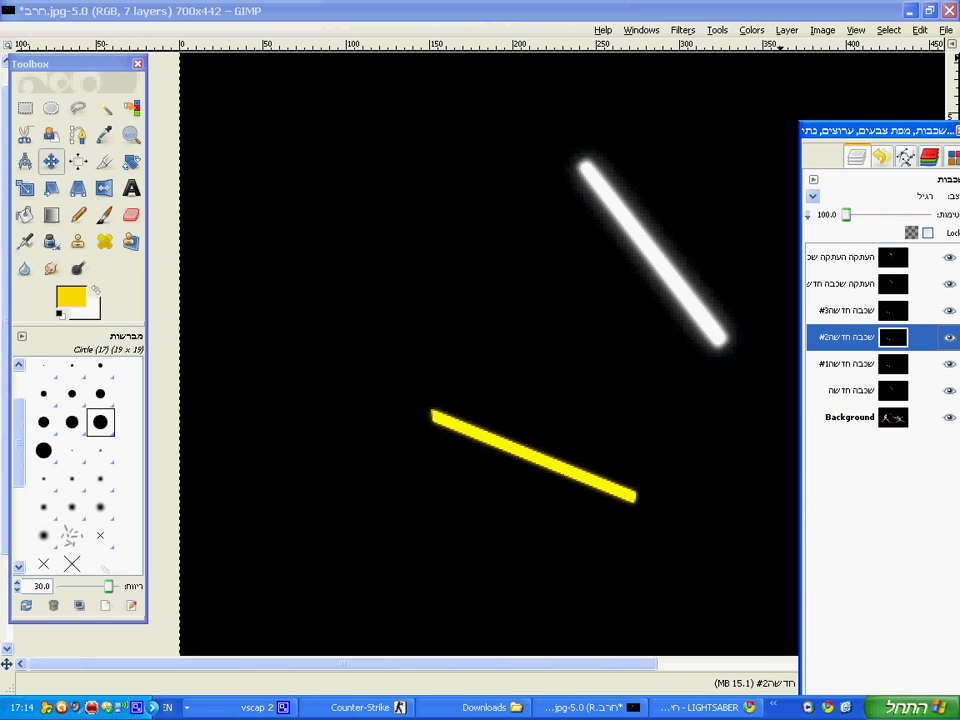
click(683, 30)
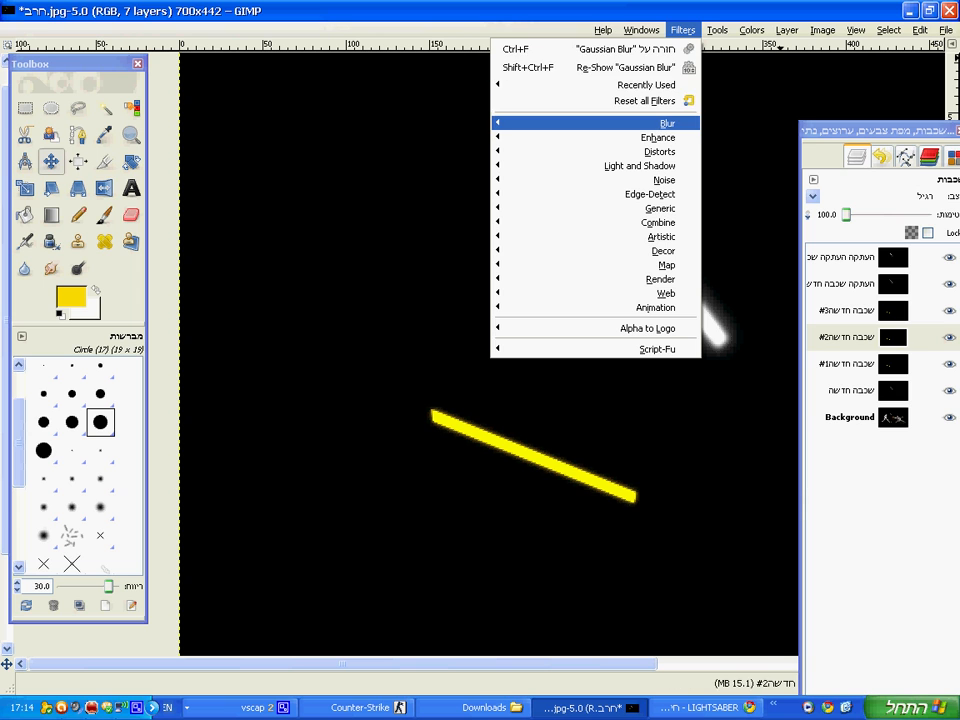
mouse_move(660, 123)
click(435, 137)
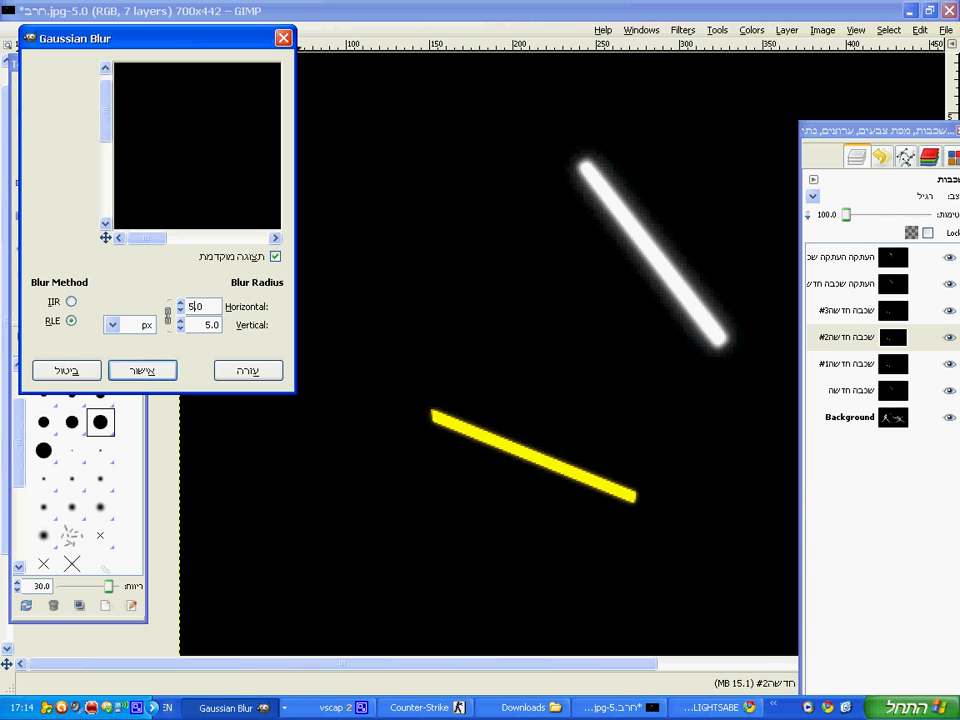
text(20)
key(Tab)
key(Return)
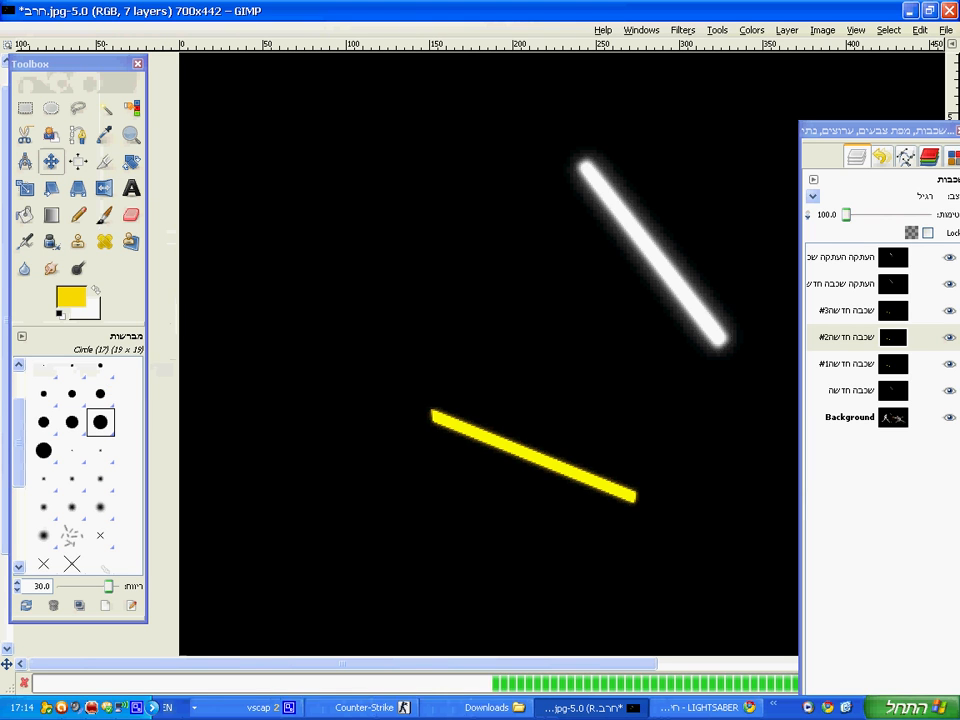
click(925, 196)
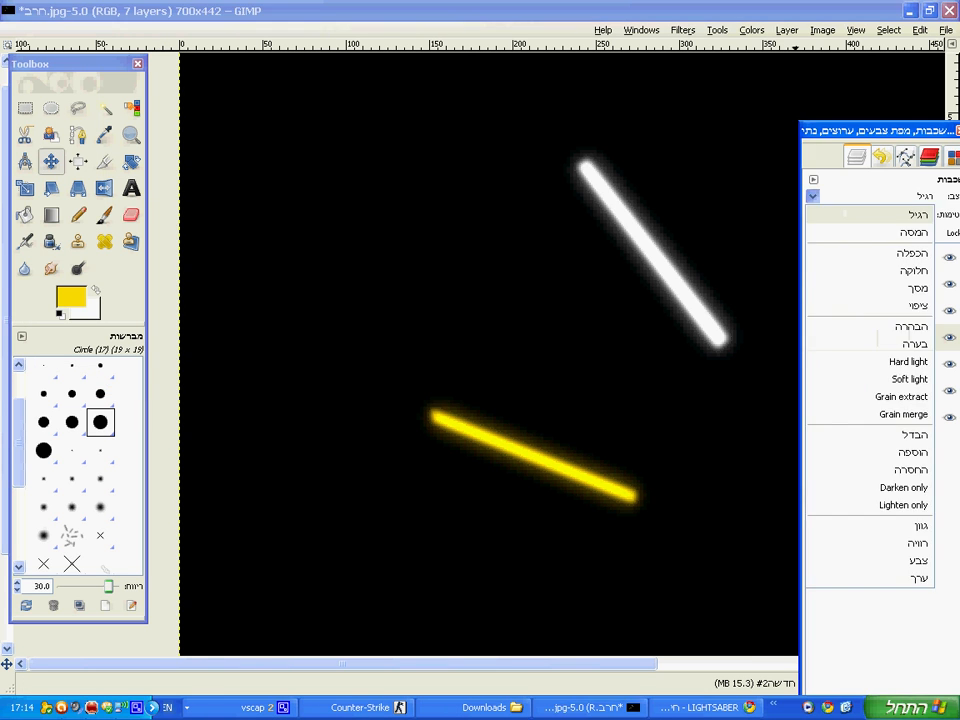
click(890, 454)
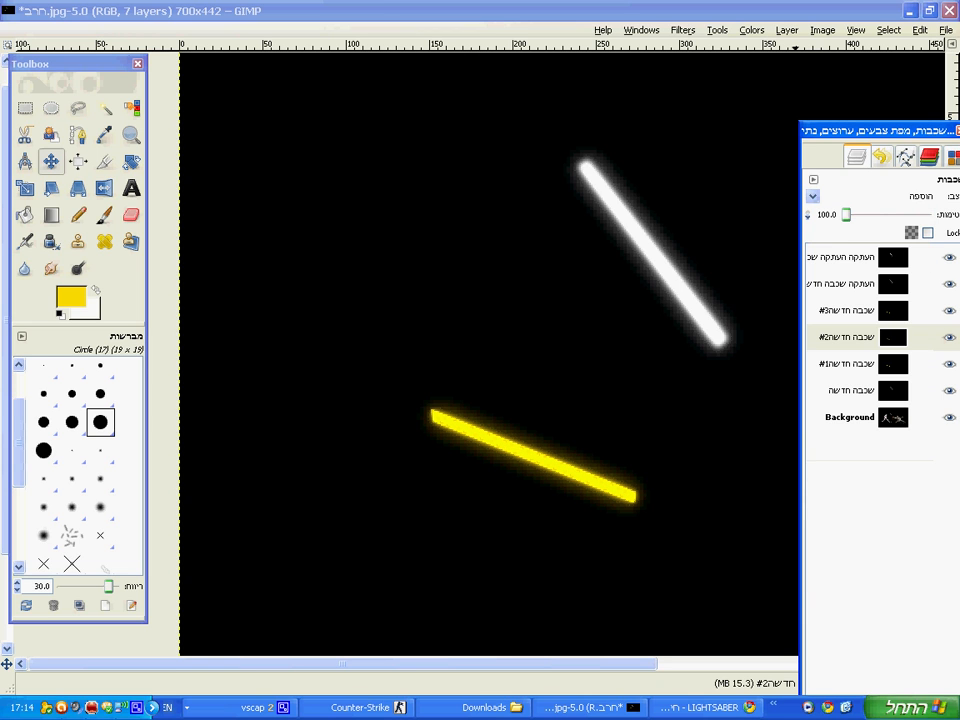
- Apply a 40 px Gaussian Blur to the lowest yellow blade layer (#1) and set its blend mode to Addition
click(925, 364)
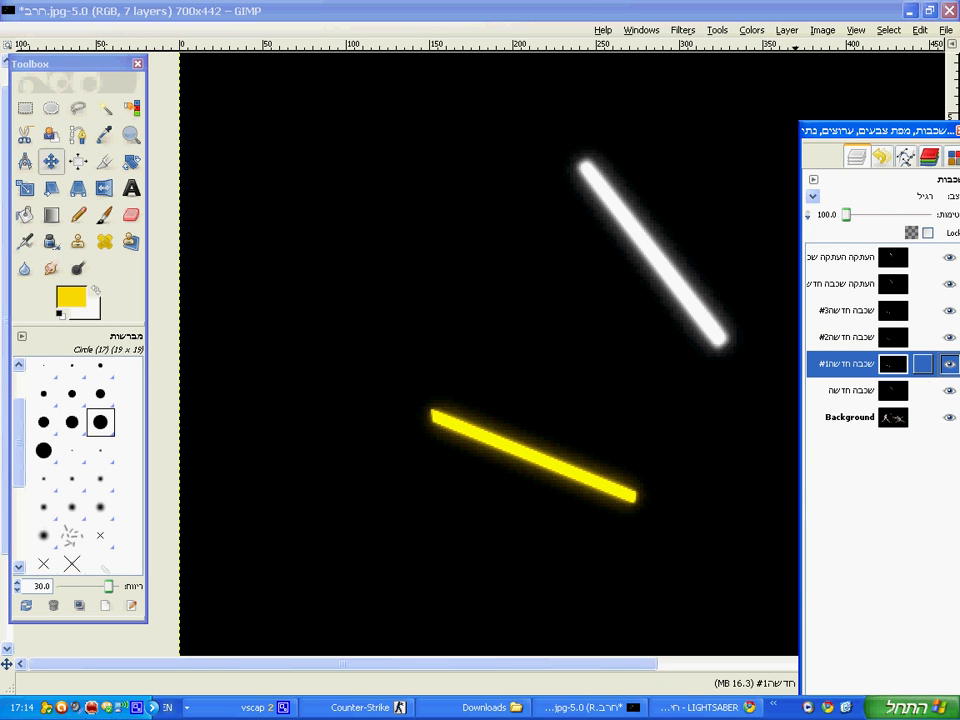
click(683, 30)
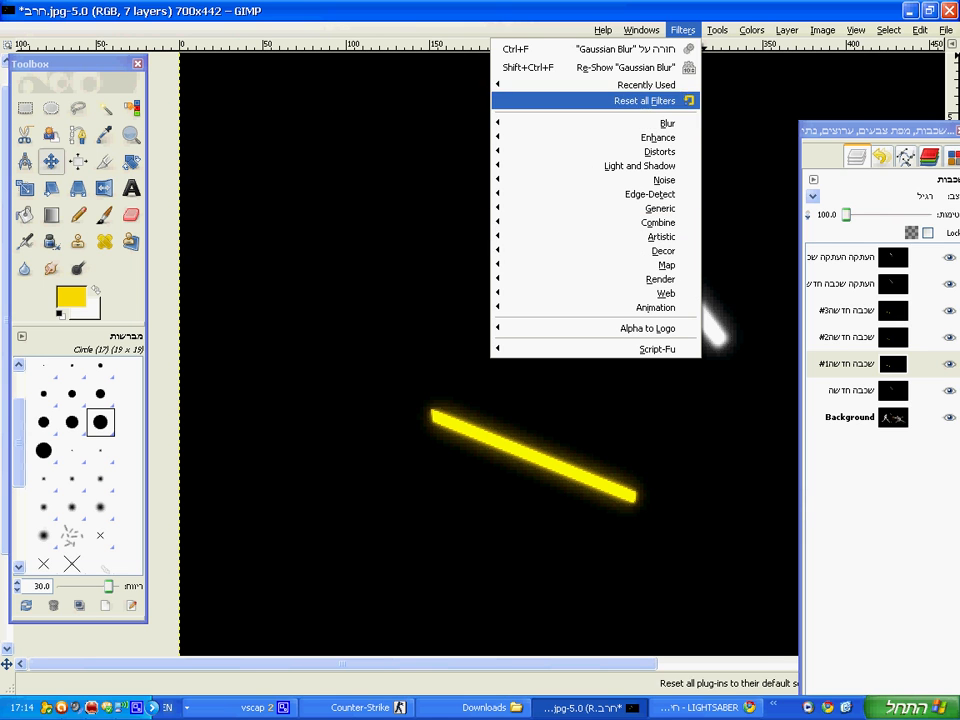
mouse_move(660, 123)
click(440, 137)
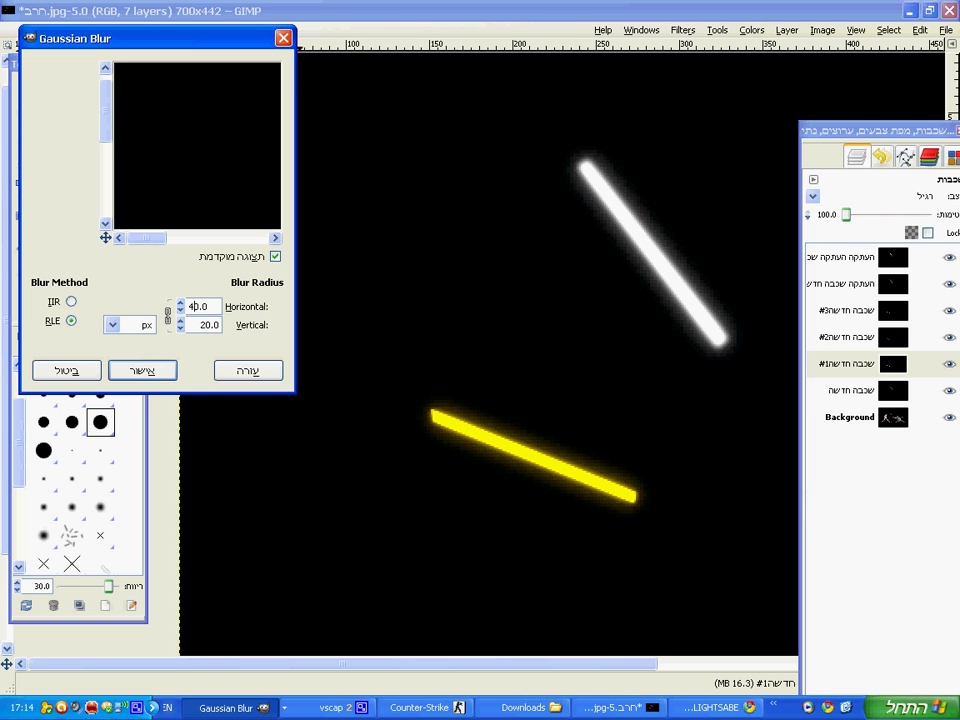
text(4)
key(Return)
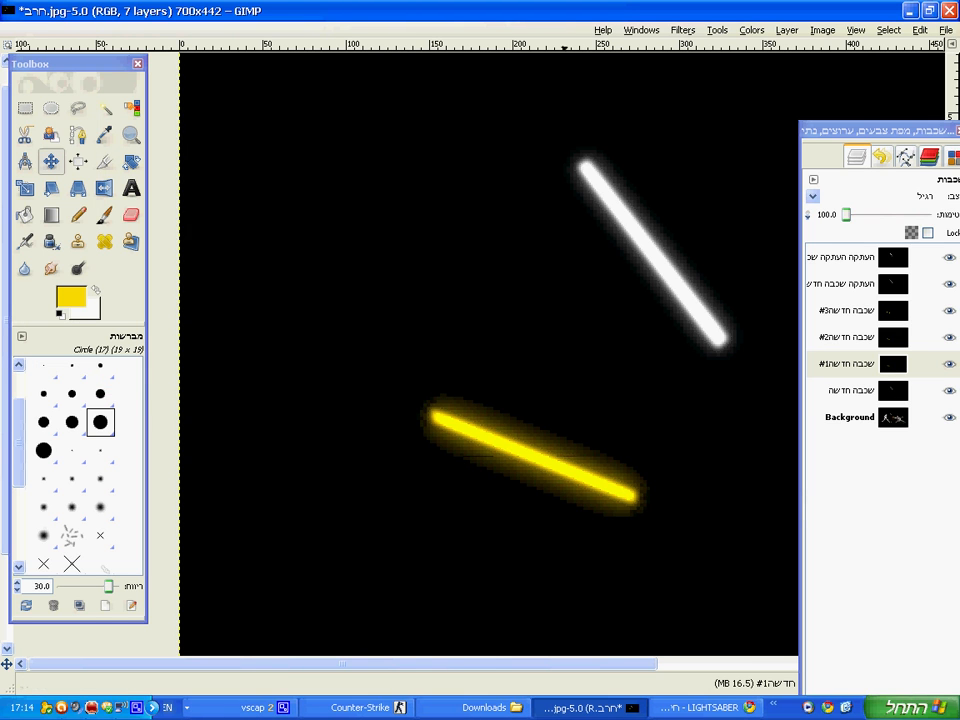
key(ctrl+z)
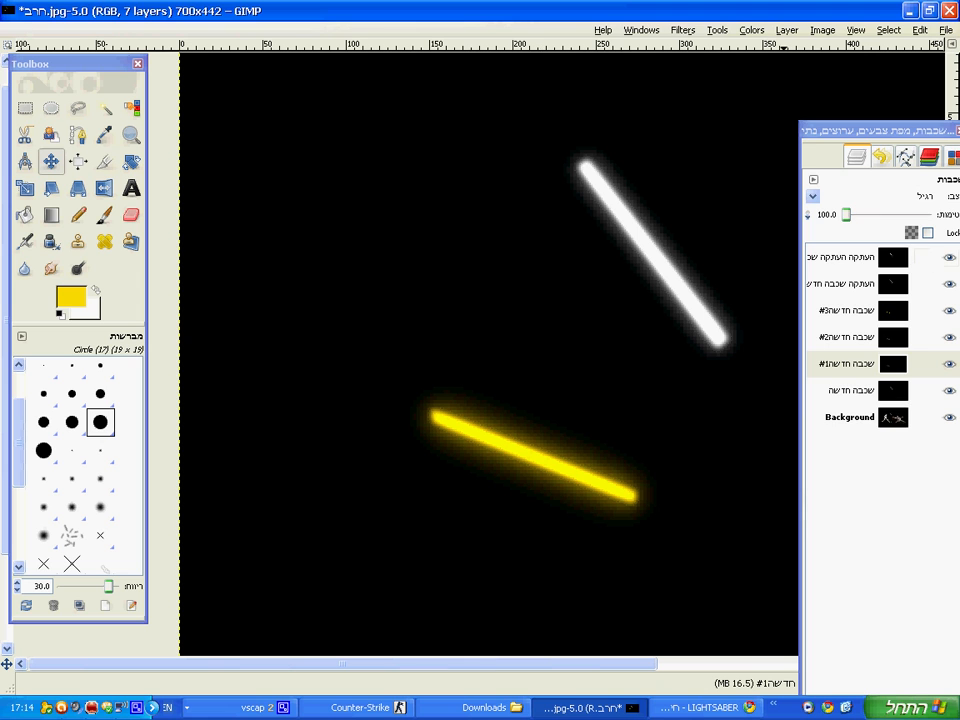
click(922, 196)
click(889, 454)
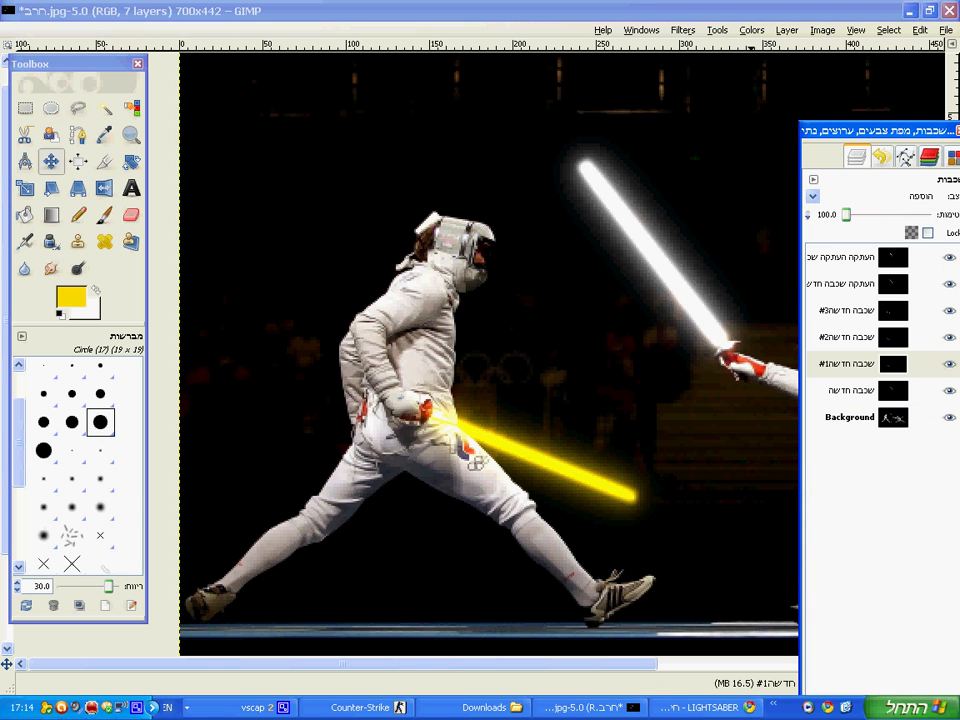
key(minus)
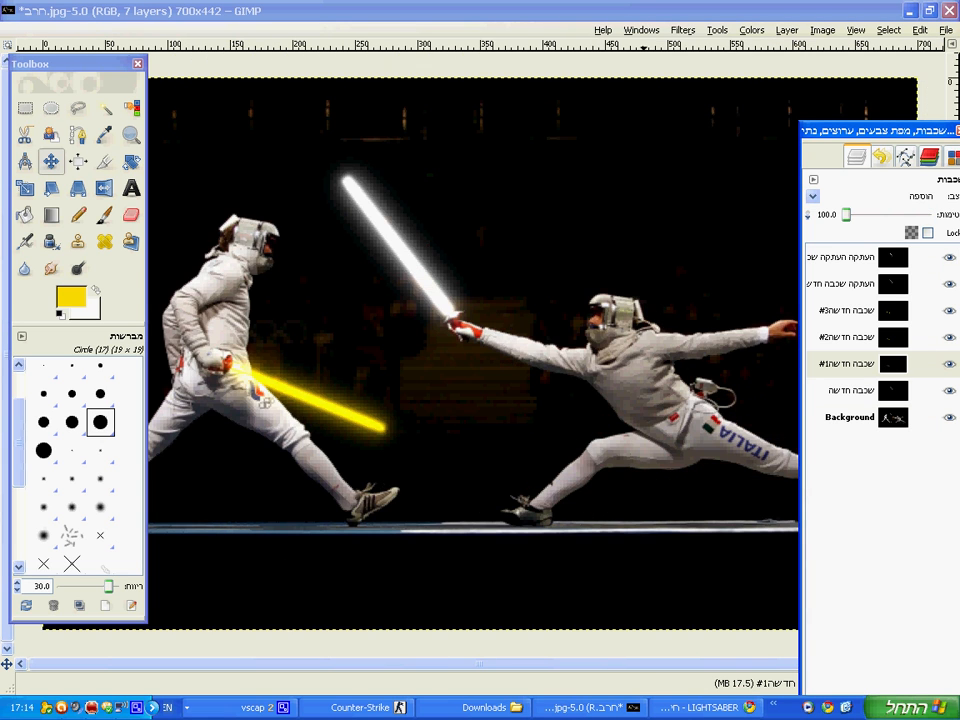
key(minus)
right_click(137, 707)
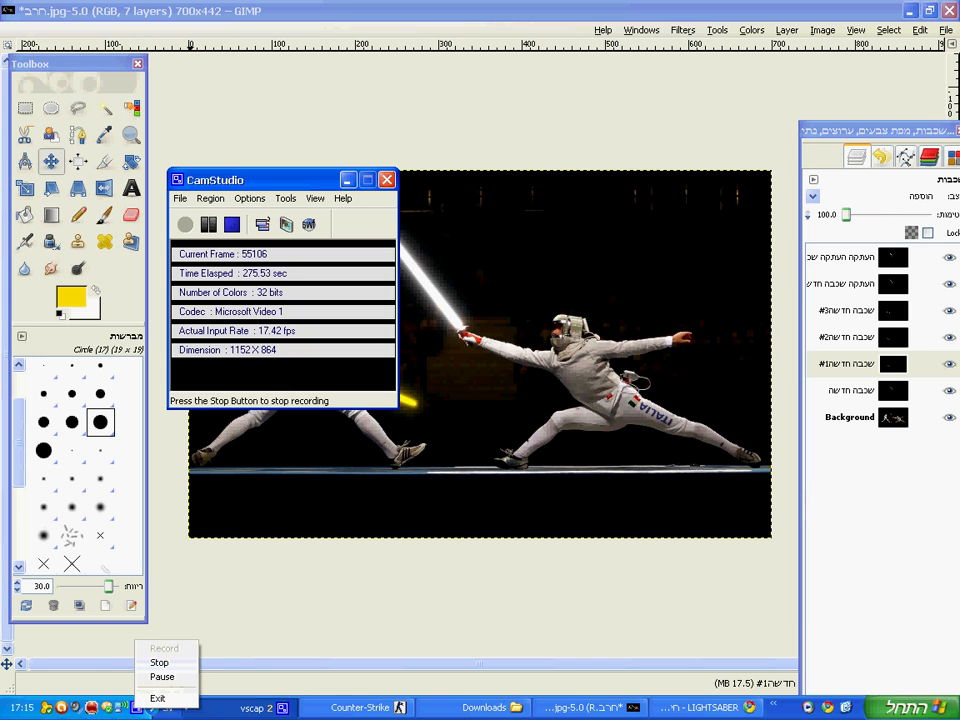